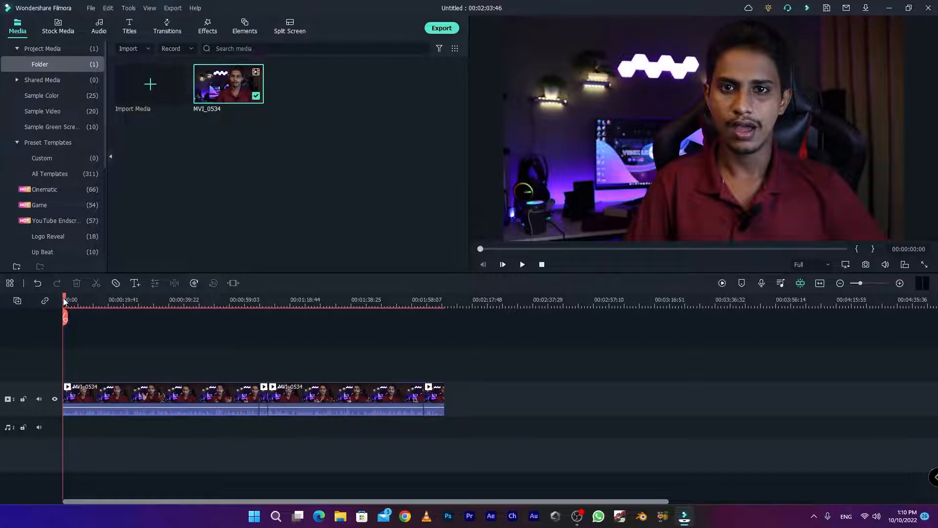
- Place the downloaded Default Title on a new track above the video, starting at about 00:00:04:16
click(76, 304)
mouse_move(77, 303)
mouse_down()
mouse_move(85, 305)
mouse_move(67, 309)
mouse_move(78, 318)
mouse_up()
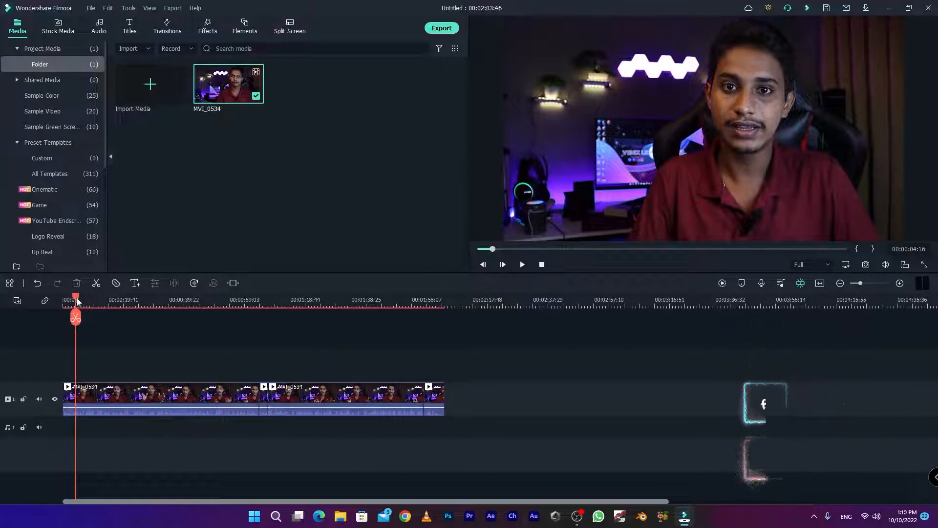
click(131, 27)
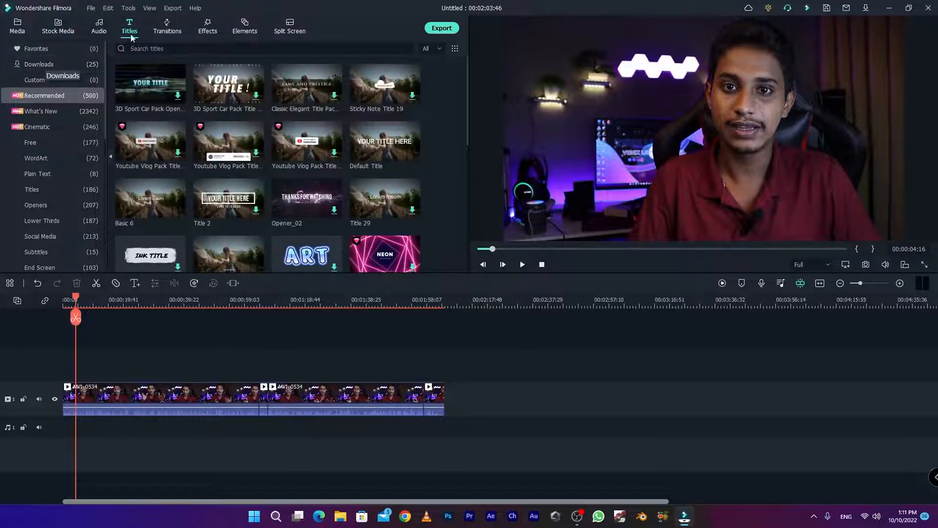
click(57, 65)
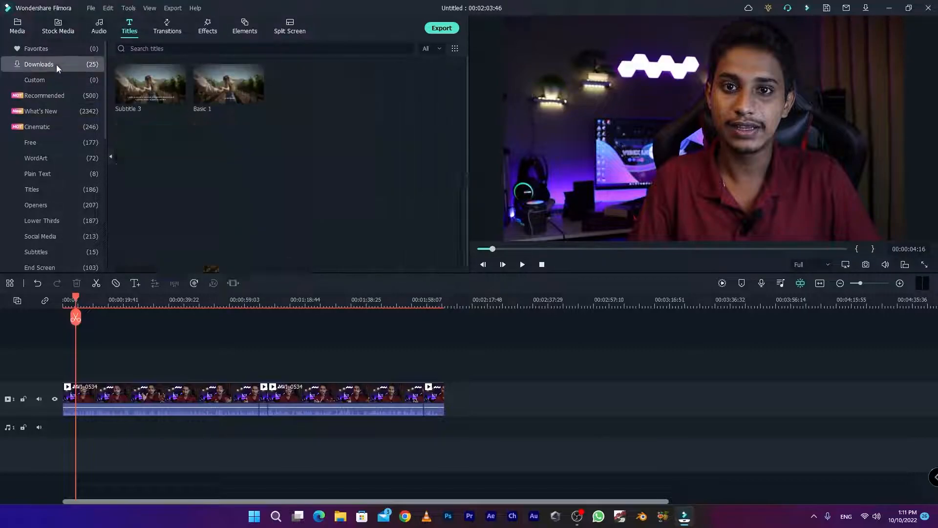
scroll(161, 224, down, 5)
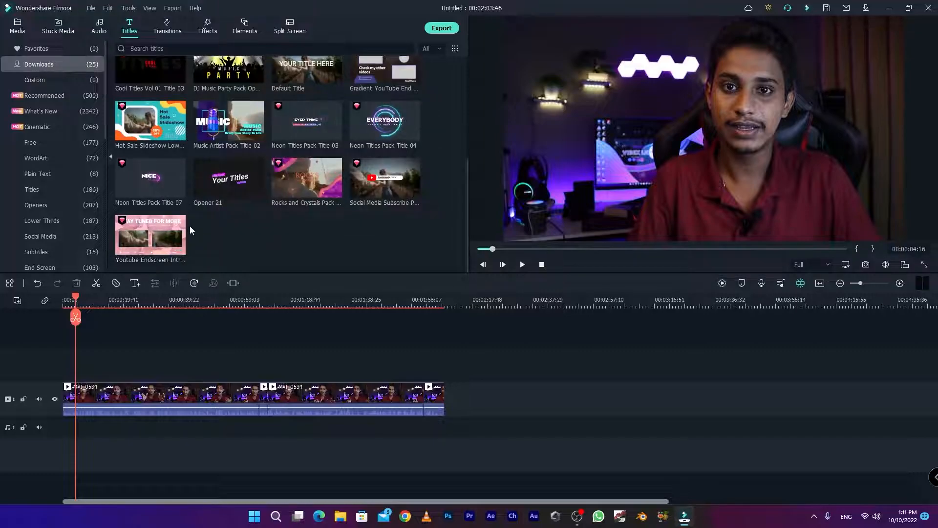
scroll(204, 225, up, 2)
drag(306, 167, 84, 359)
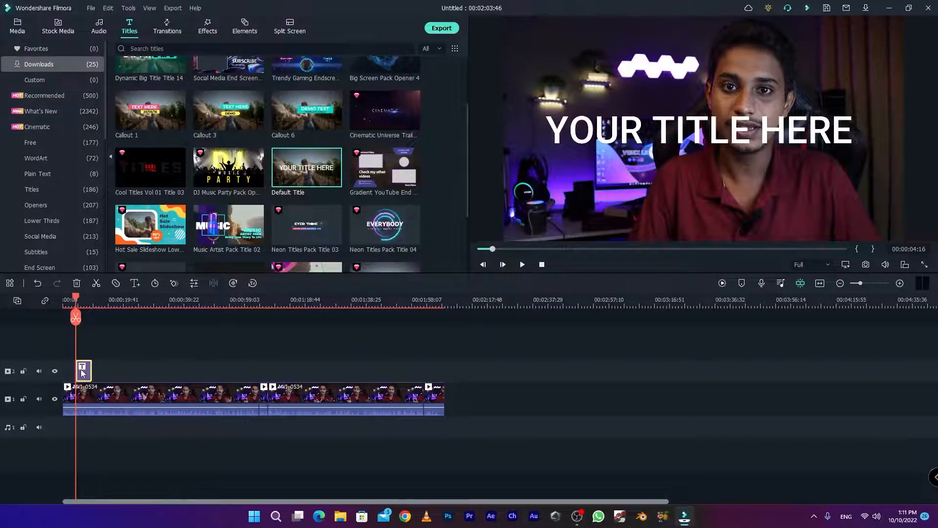
- Set the title clip's duration to 00:00:20:00
key(Home)
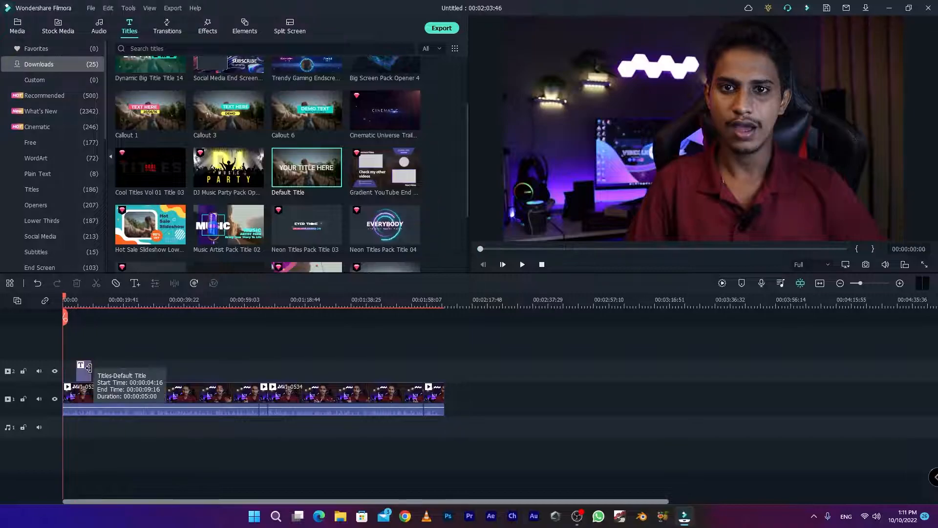
right_click(82, 375)
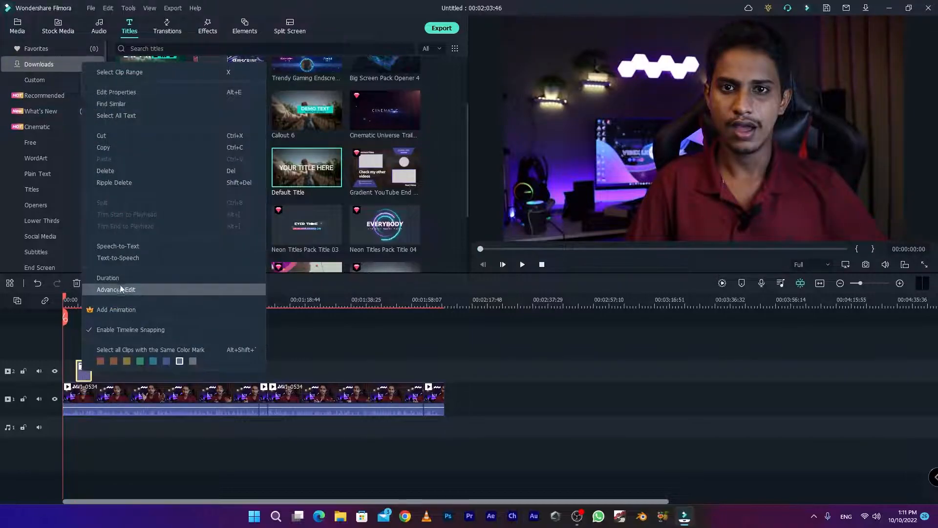
click(116, 283)
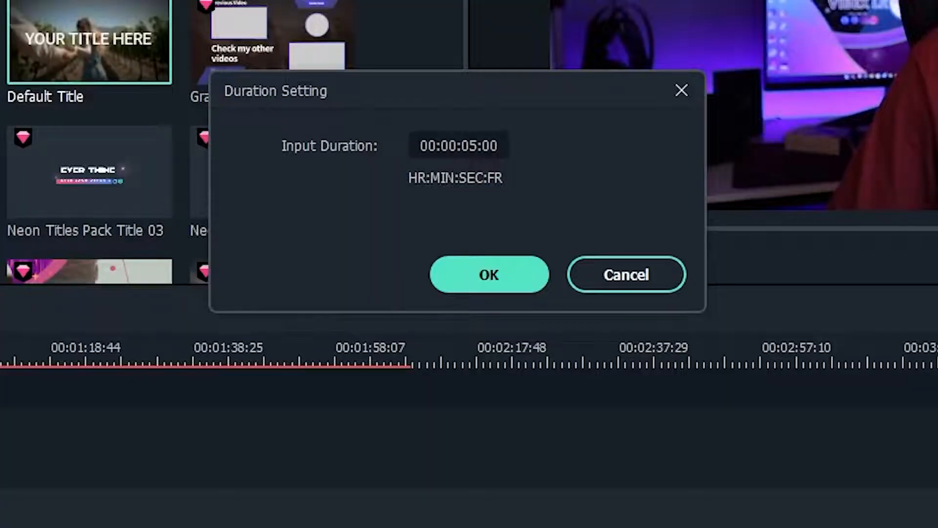
click(470, 218)
click(470, 219)
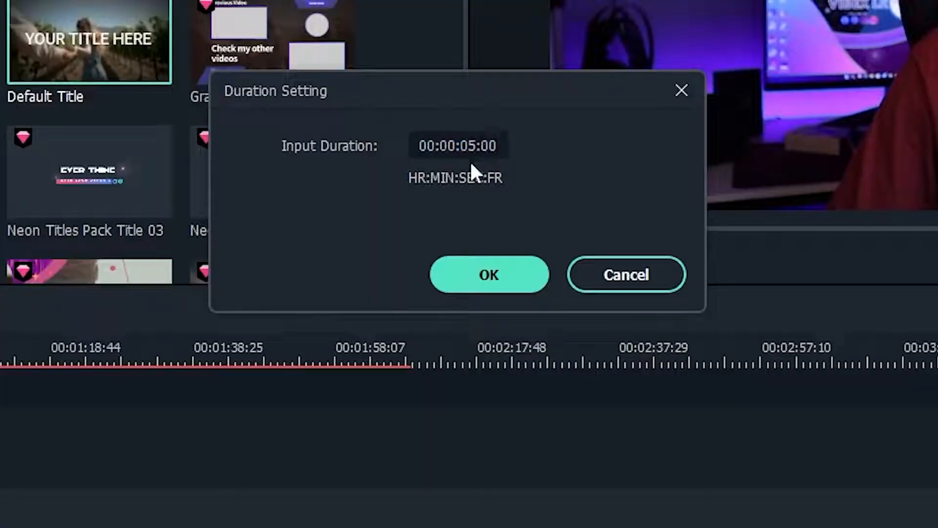
key(BackSpace)
key(BackSpace)
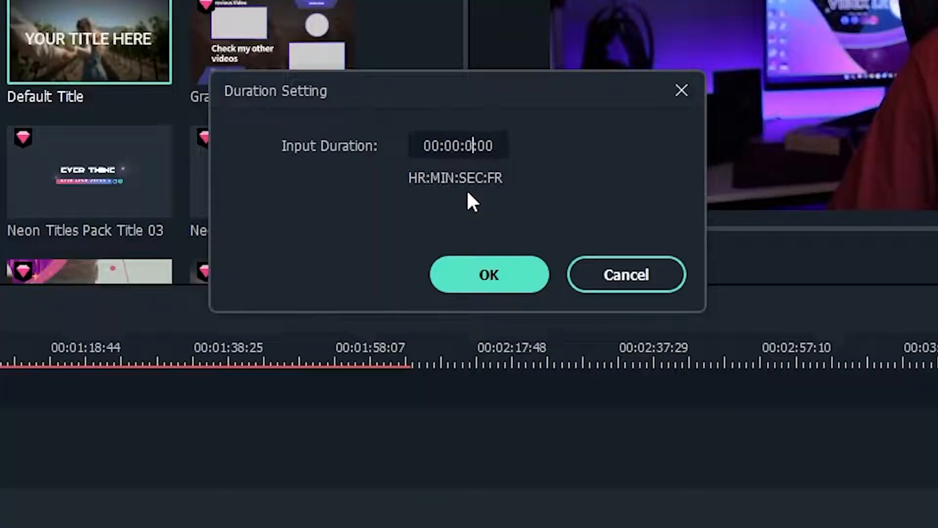
text(2)
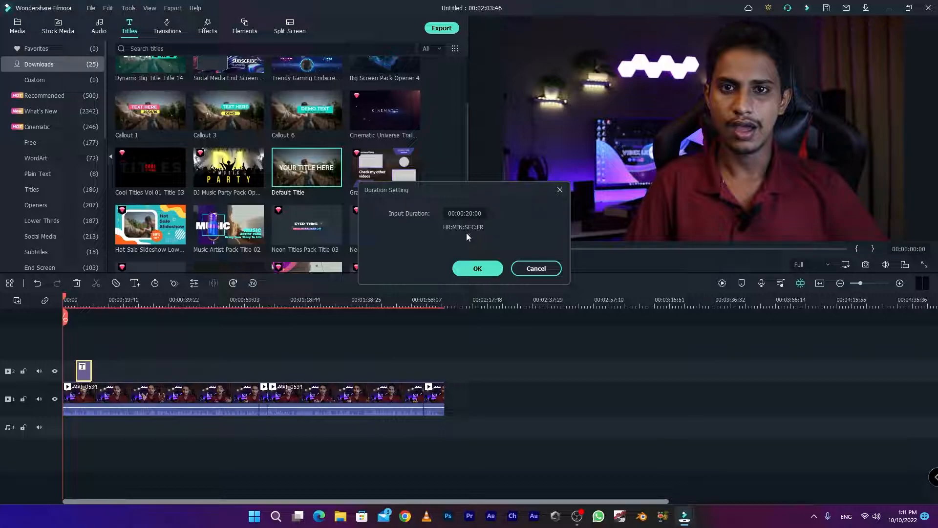
click(483, 272)
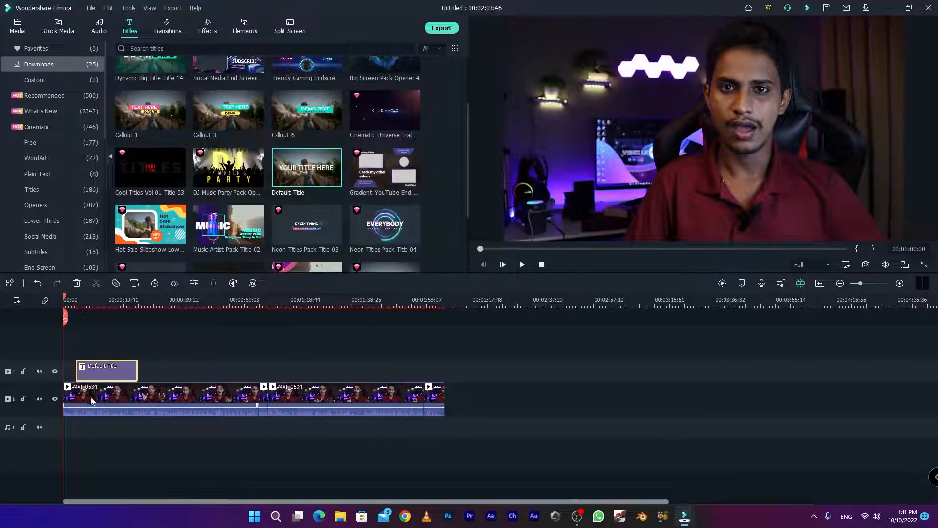
- Replace the title's placeholder text with VIBEX LK
drag(65, 300, 78, 299)
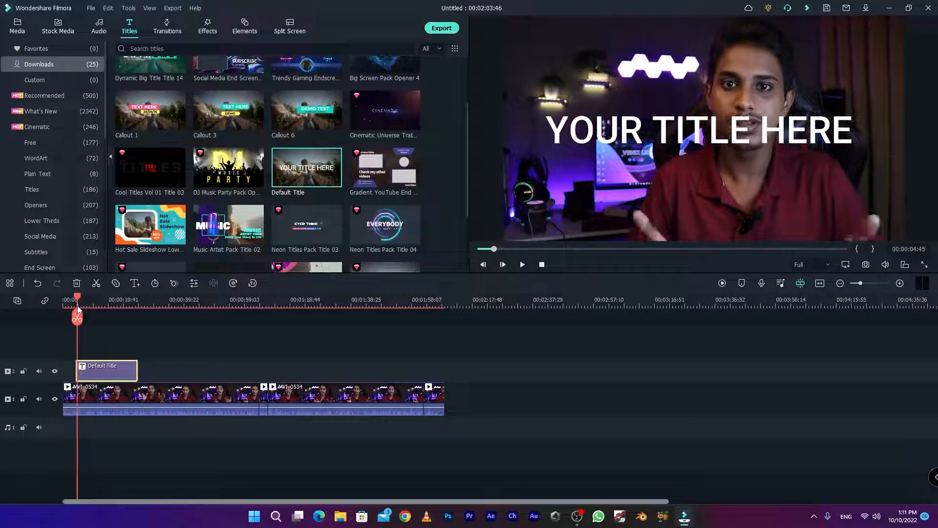
click(632, 132)
double_click(629, 132)
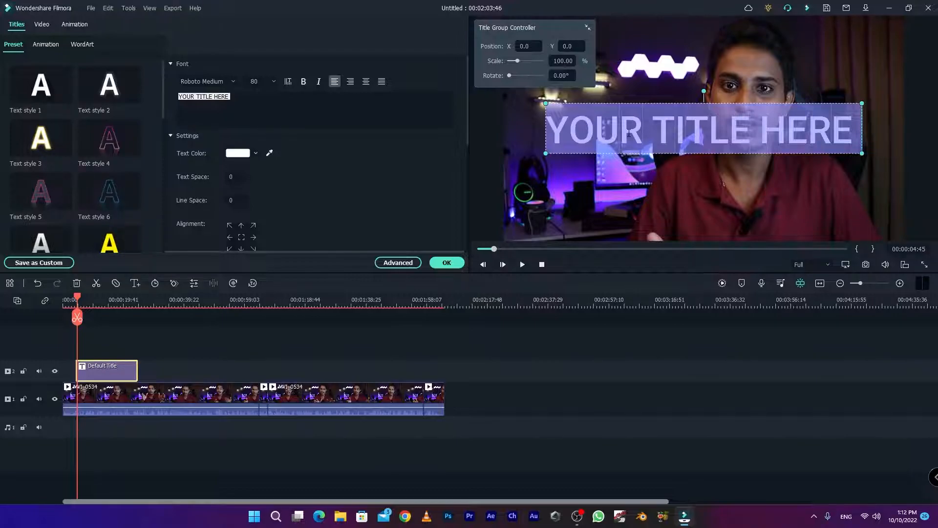
text(VIBE)
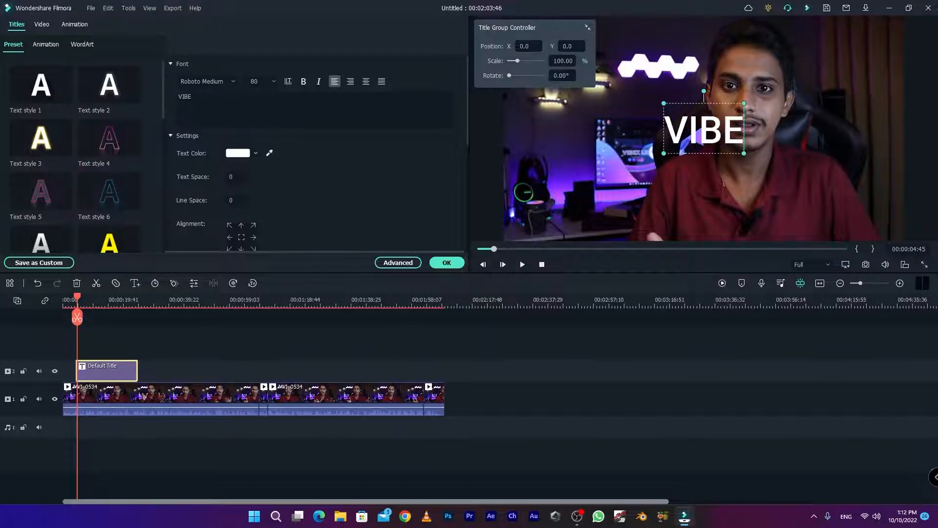
text(X LK)
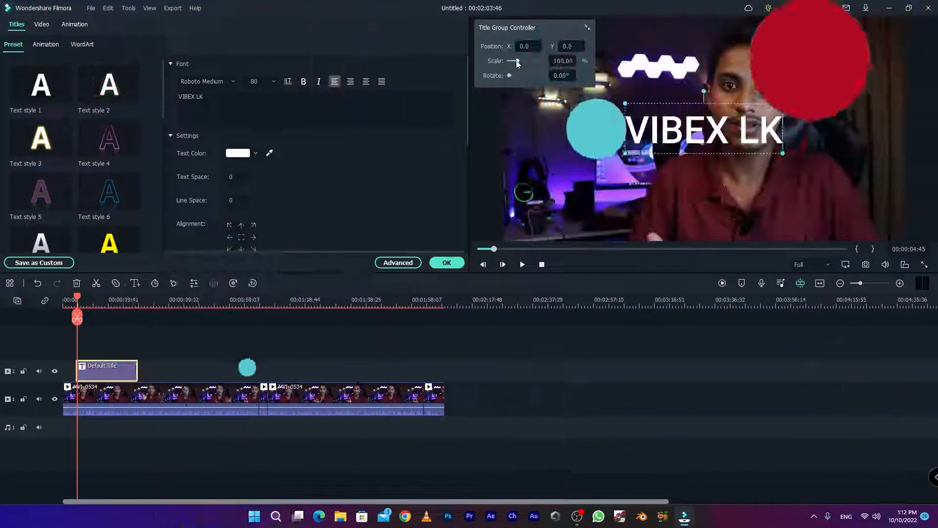
- Scale the VIBEX LK title to about 17.39% and place it near the video frame's lower-left corner, at about X -347, Y -239
drag(517, 62, 535, 46)
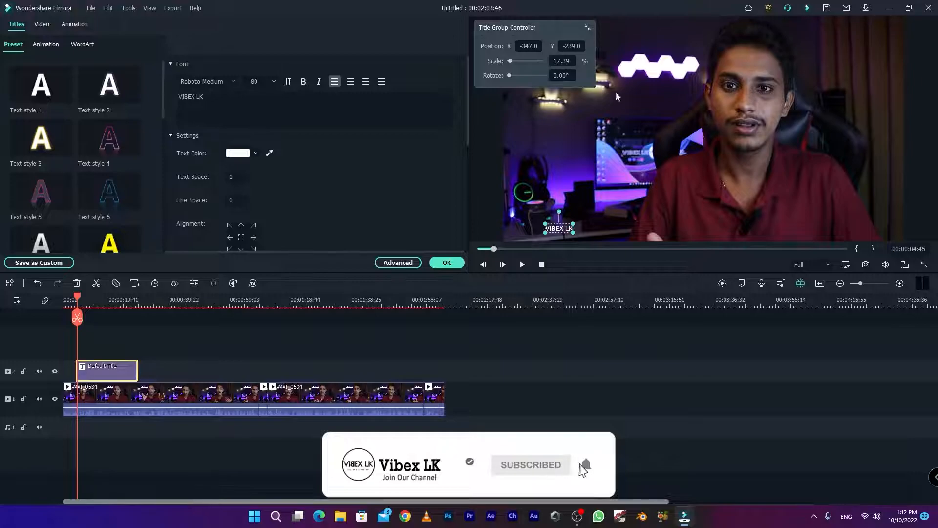
click(846, 266)
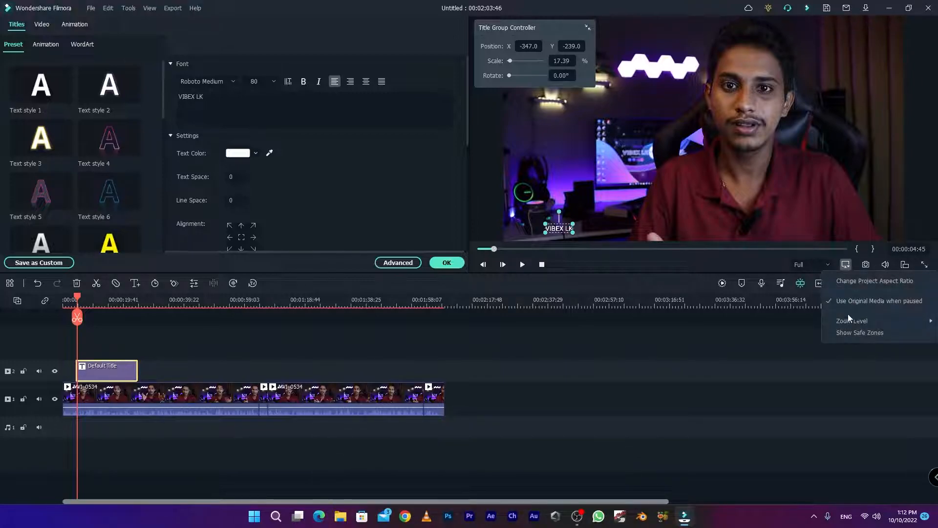
mouse_move(849, 319)
click(750, 349)
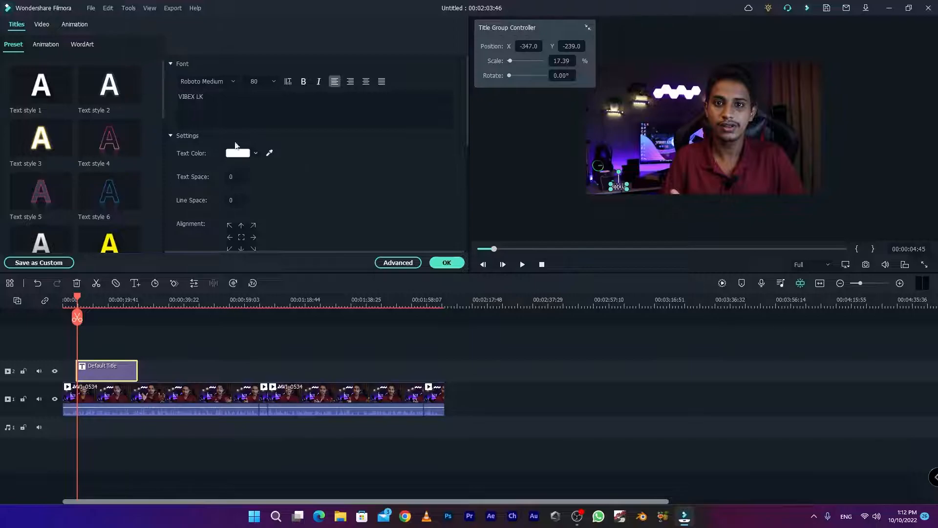
- Change the VIBEX LK text's font to Gilroy-ExtraBold and apply the title edit
triple_click(198, 96)
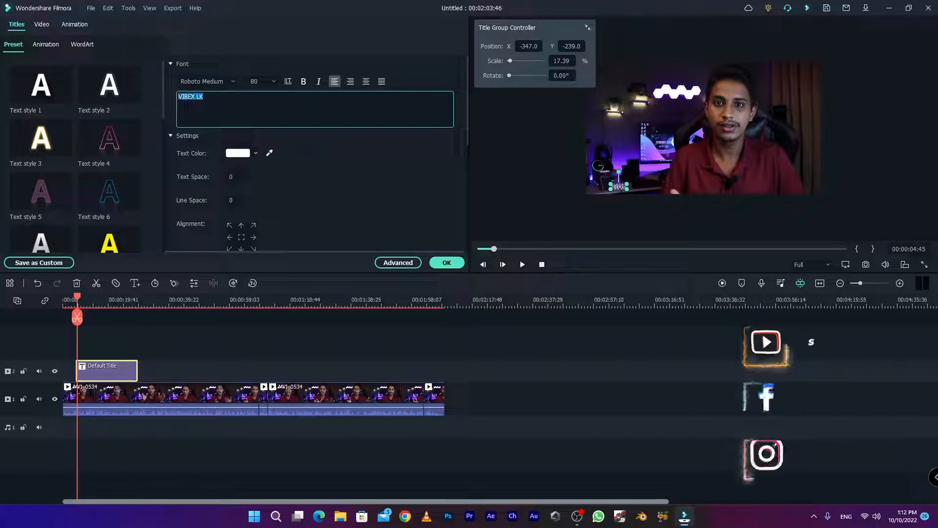
click(233, 81)
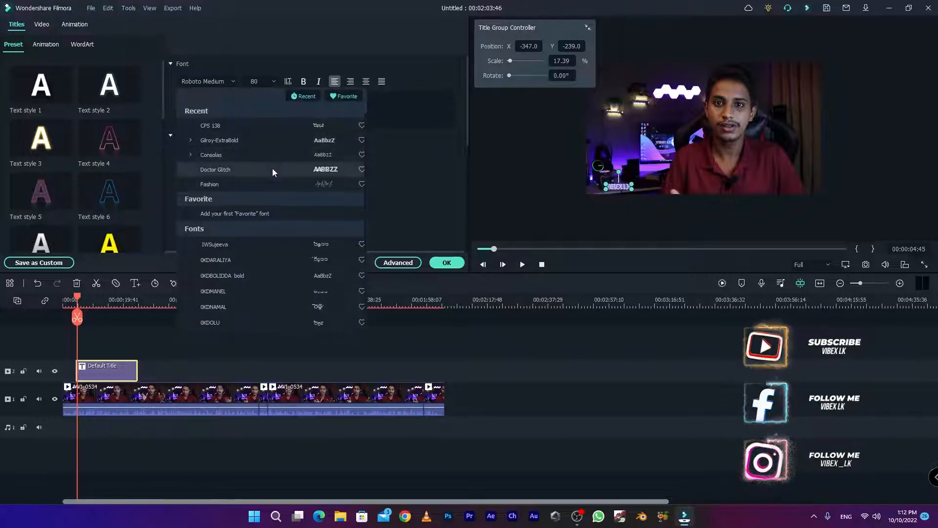
click(271, 137)
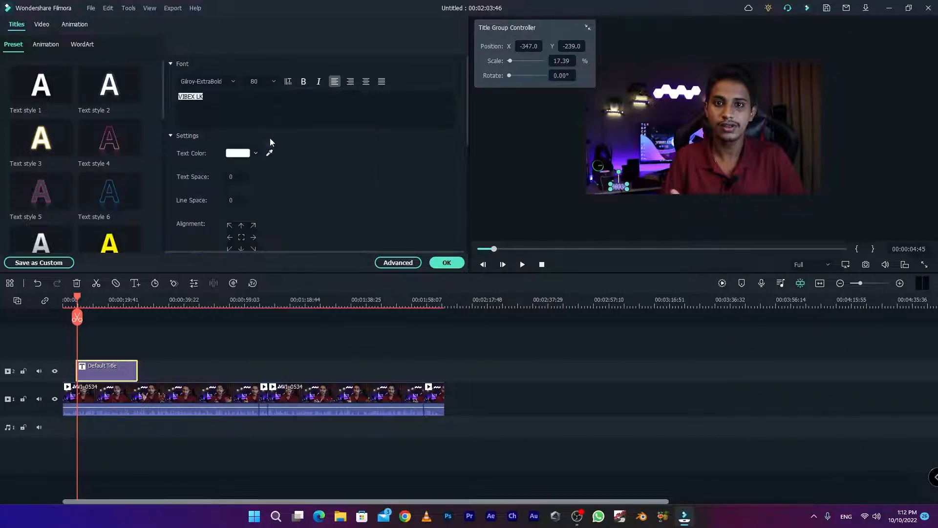
click(448, 264)
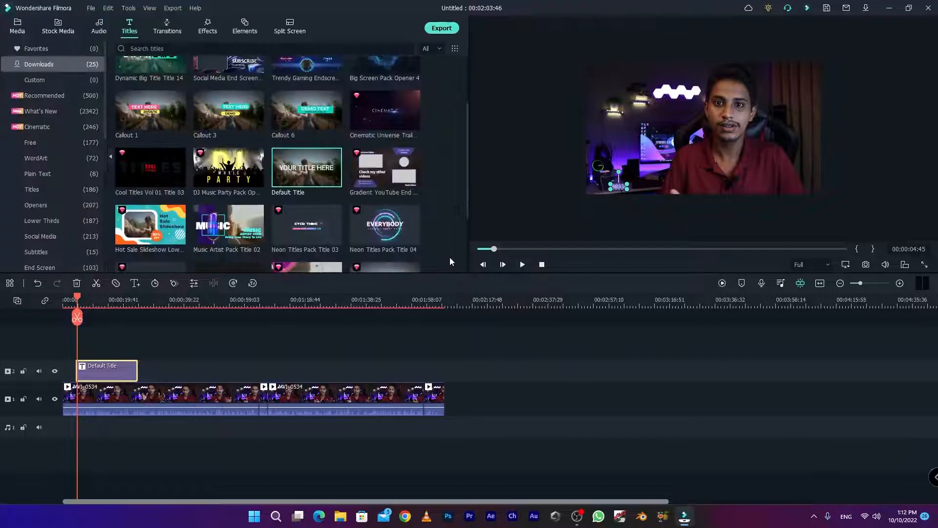
- Add a custom animation keyframe at the start of the title clip with vertical position -295 and opacity 50%
double_click(111, 374)
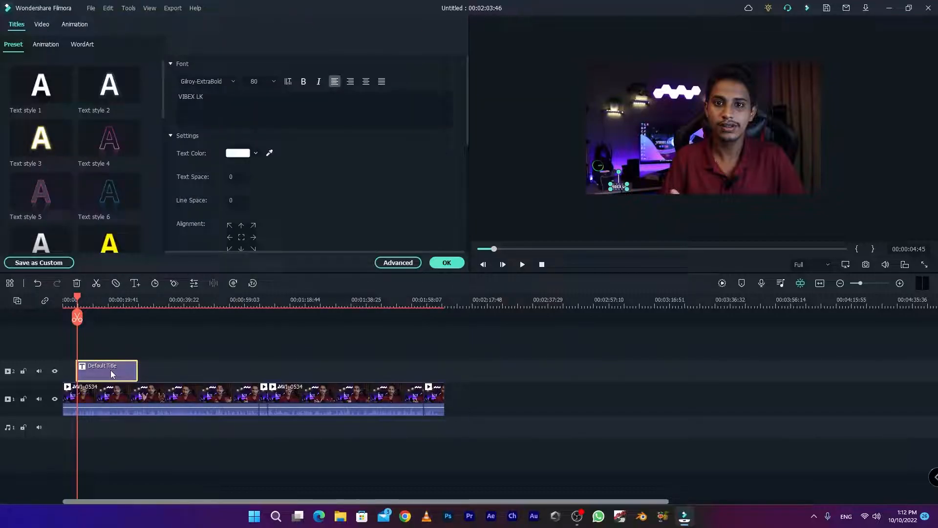
click(75, 25)
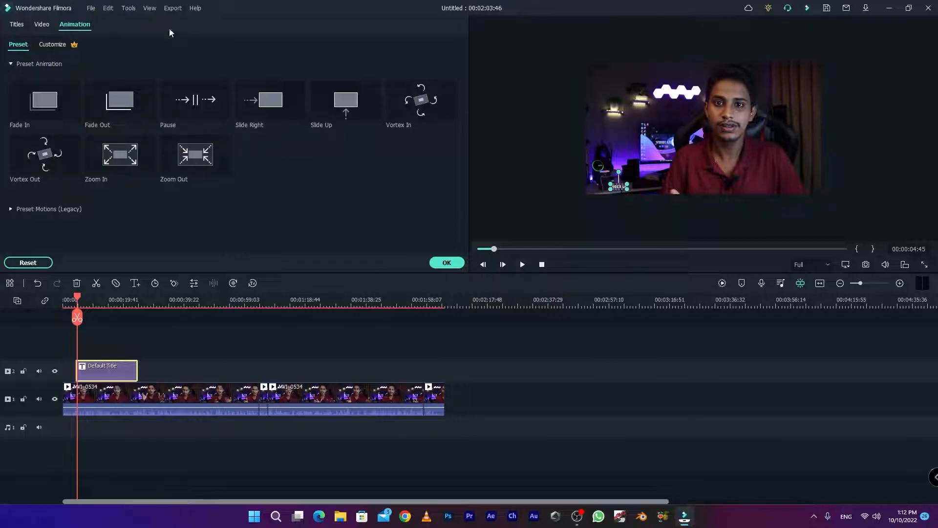
click(51, 44)
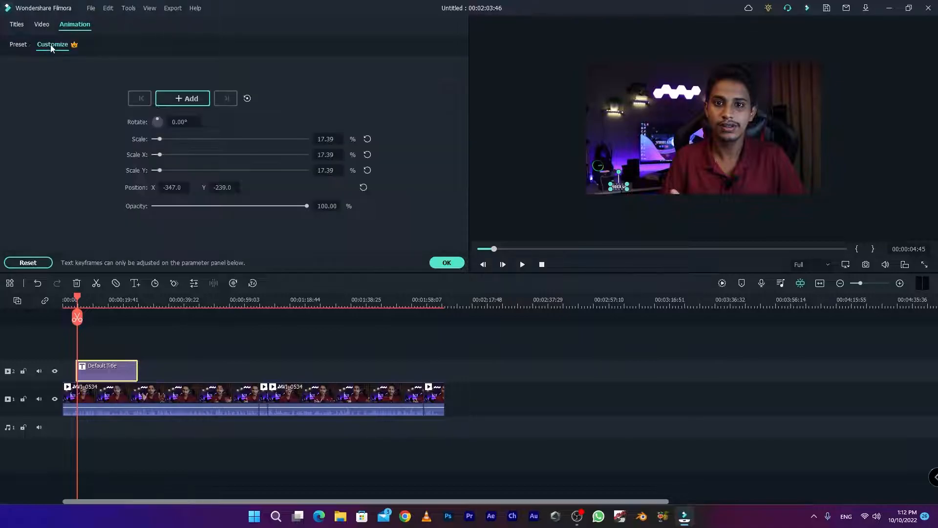
drag(78, 300, 77, 300)
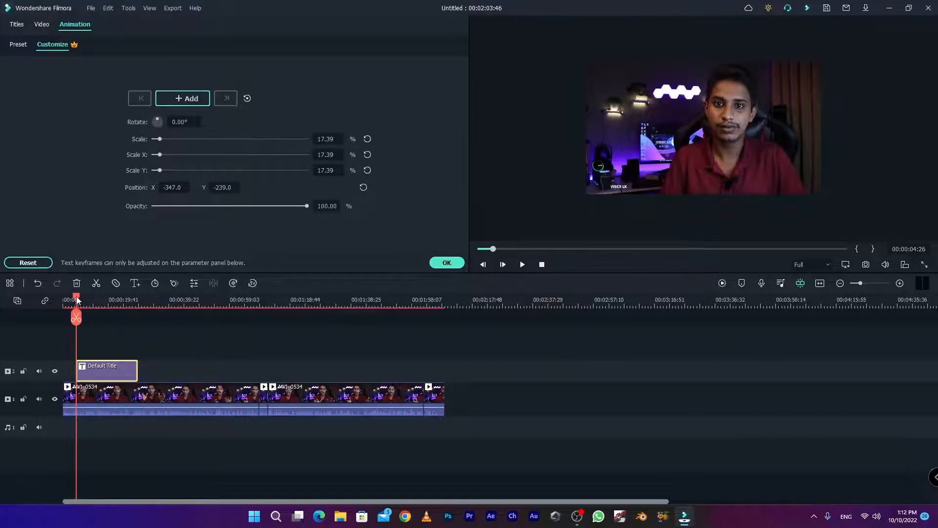
click(184, 100)
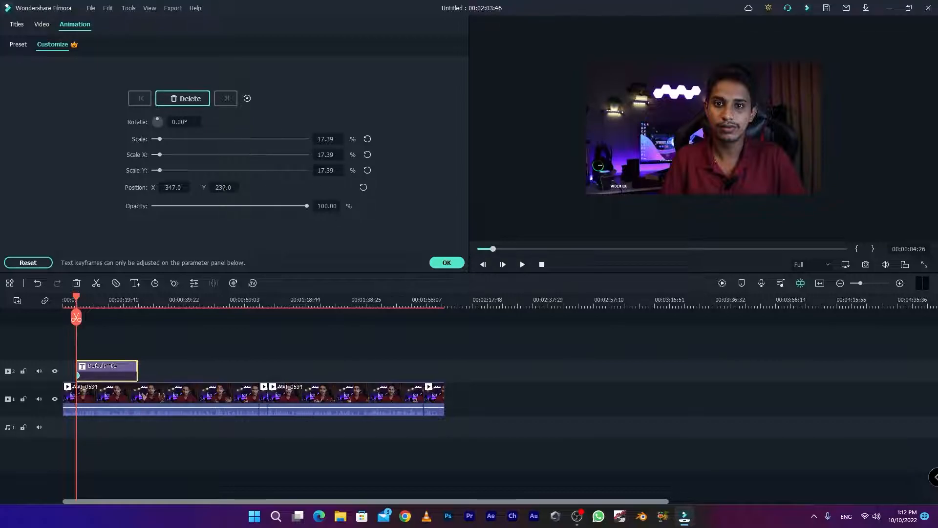
scroll(224, 188, down, 4)
click(326, 207)
key(Return)
- Add a second keyframe at the end of the title clip with vertical position 278, and apply the animation
drag(77, 298, 136, 302)
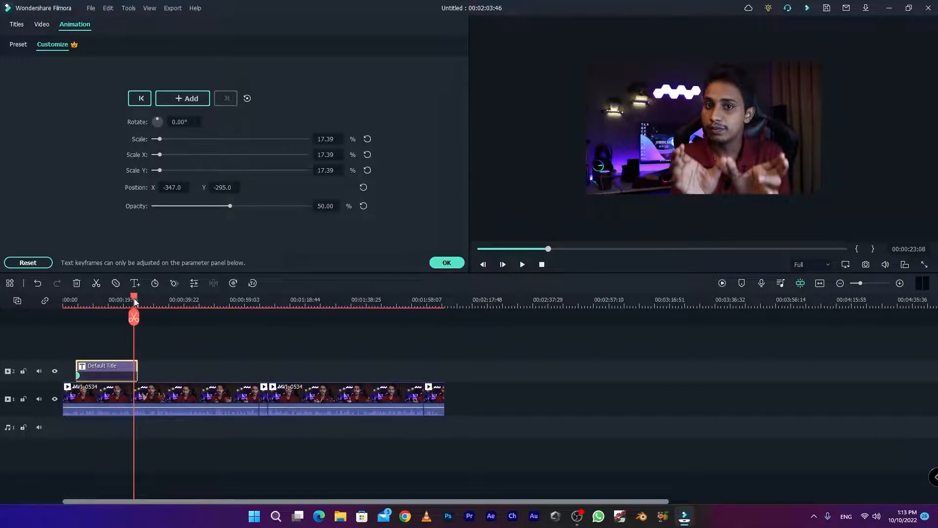
click(192, 100)
mouse_move(223, 188)
mouse_down()
mouse_move(205, 188)
mouse_move(235, 187)
mouse_up()
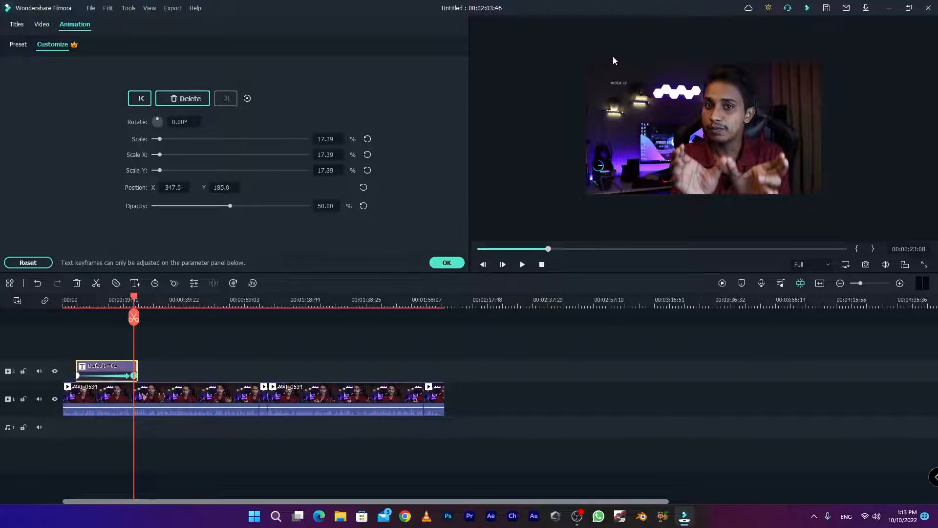
drag(223, 188, 234, 188)
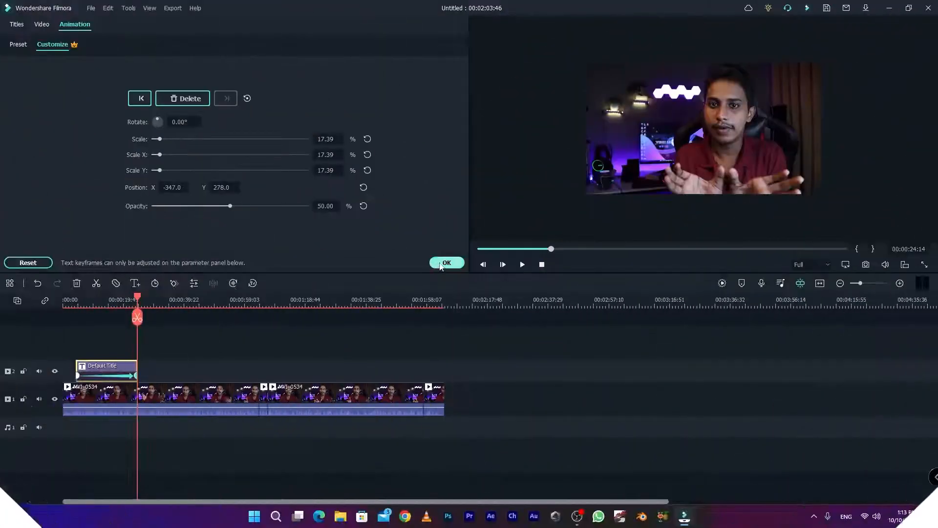
click(441, 264)
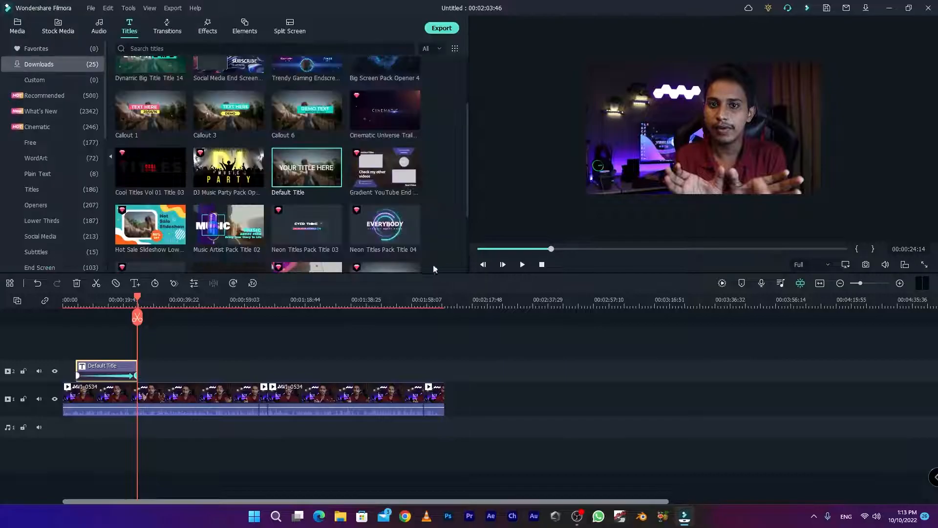
- Inspect the animated title at about 00:00:18:13 with the preview enlarged to fill the viewer
drag(137, 299, 119, 299)
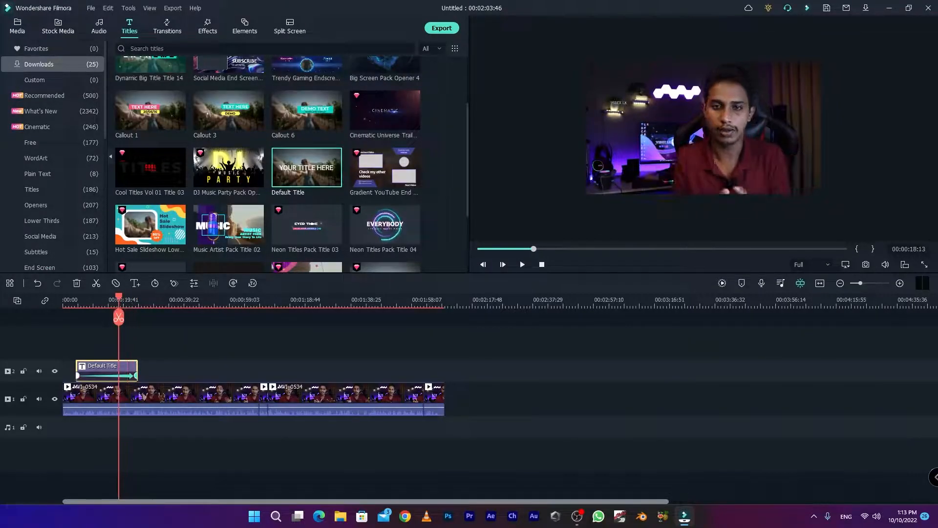
click(846, 266)
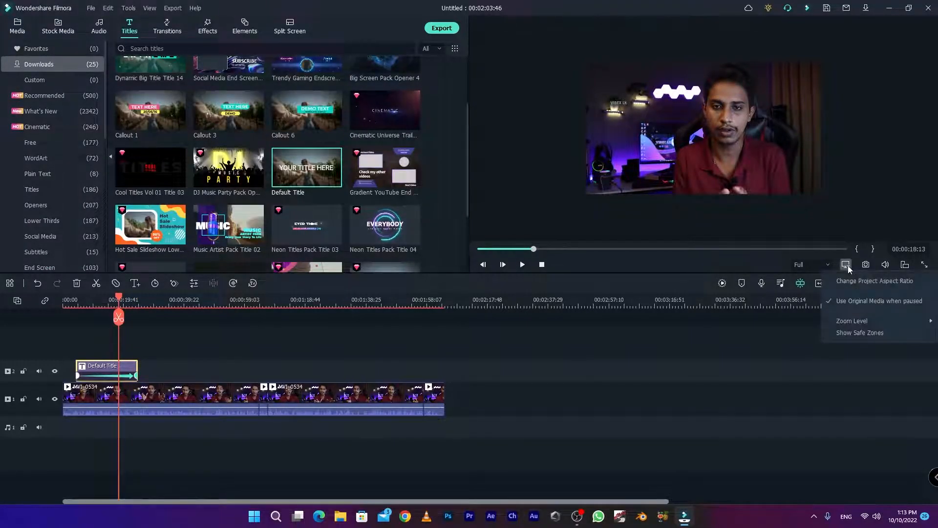
mouse_move(852, 321)
click(744, 321)
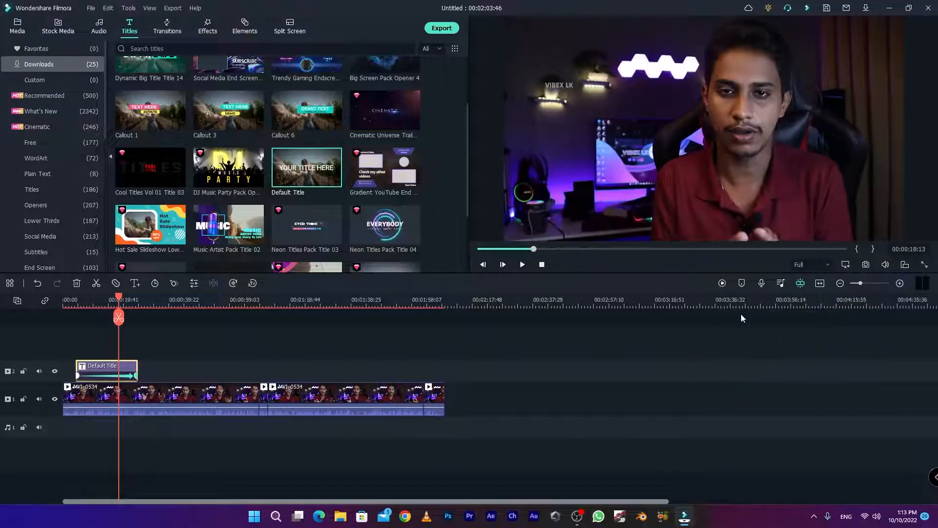
- Play back the animated VIBEX LK title from its start and review the vertical movement over the clip
drag(120, 299, 79, 316)
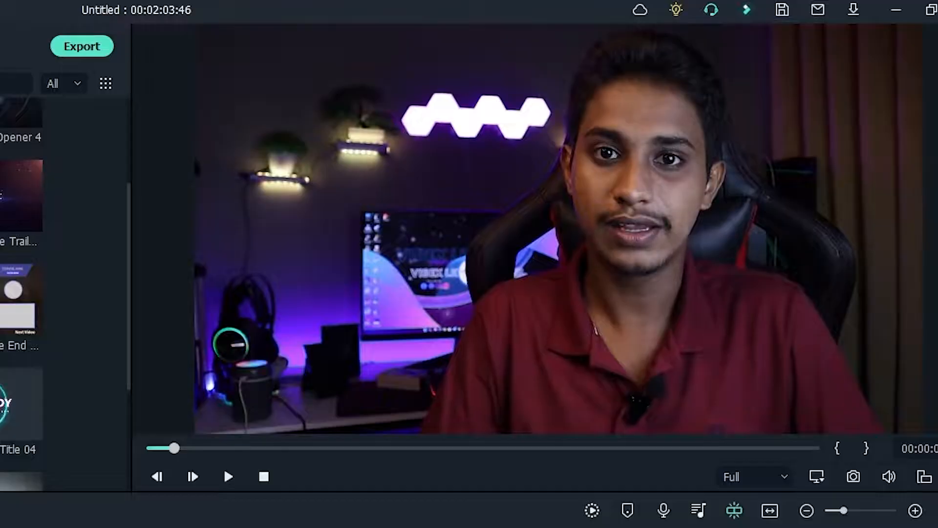
key(space)
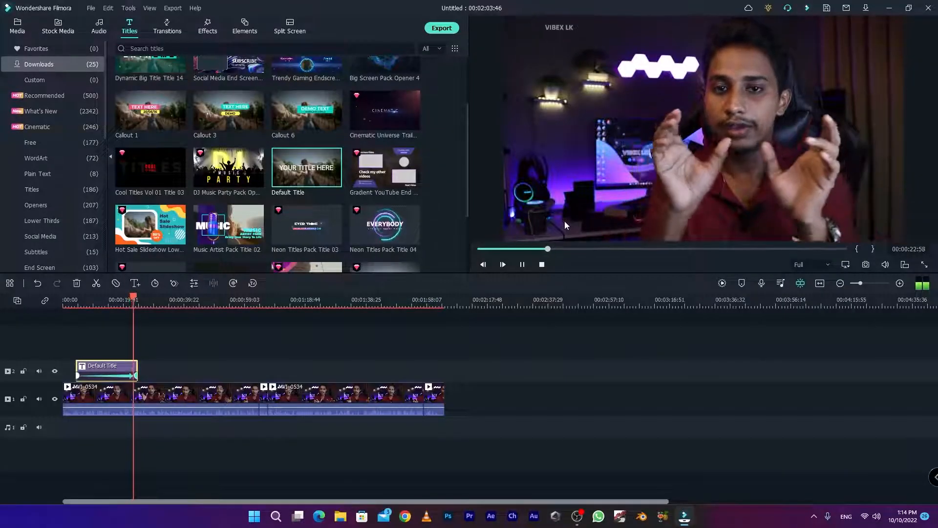
key(space)
drag(136, 298, 108, 299)
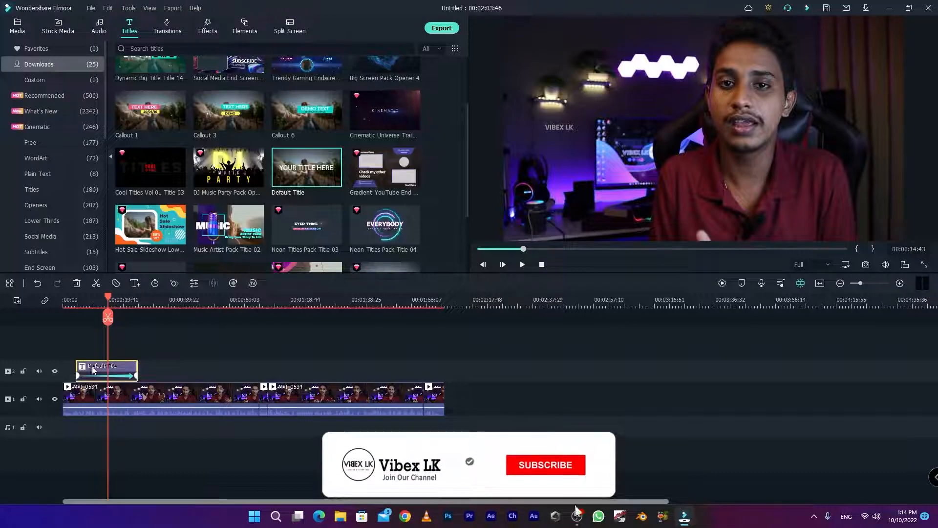
- Lock the video track that holds the MVI_0534 clips
drag(112, 298, 230, 309)
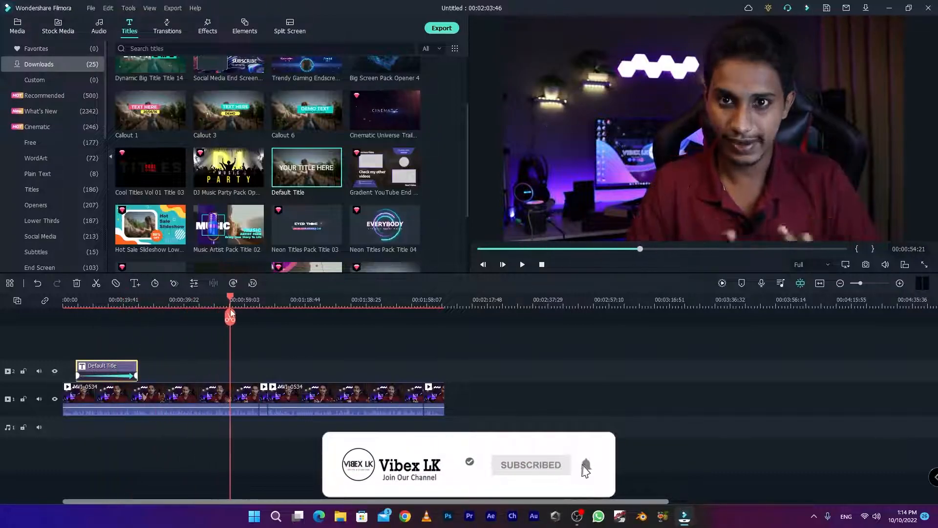
click(24, 399)
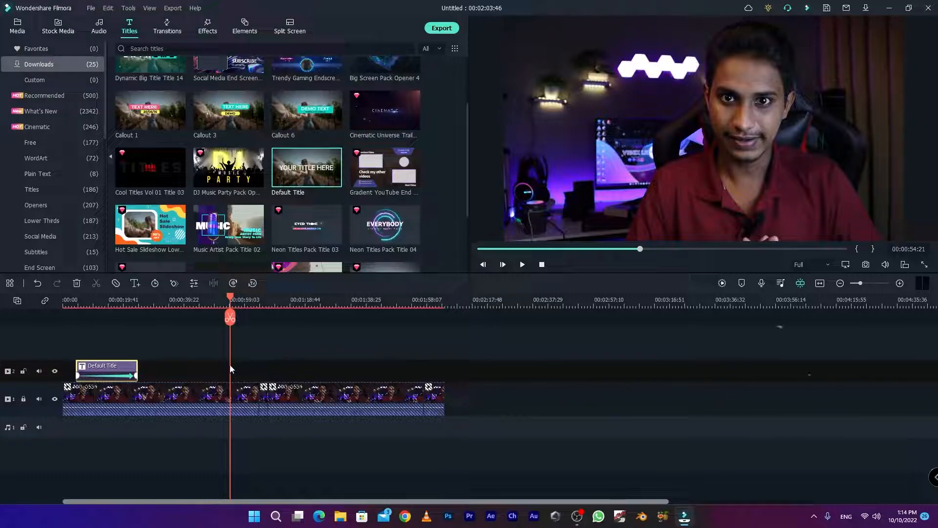
- Paste a copy of the animated title clip at 00:00:54:21 and delete that copy again
key(ctrl+c)
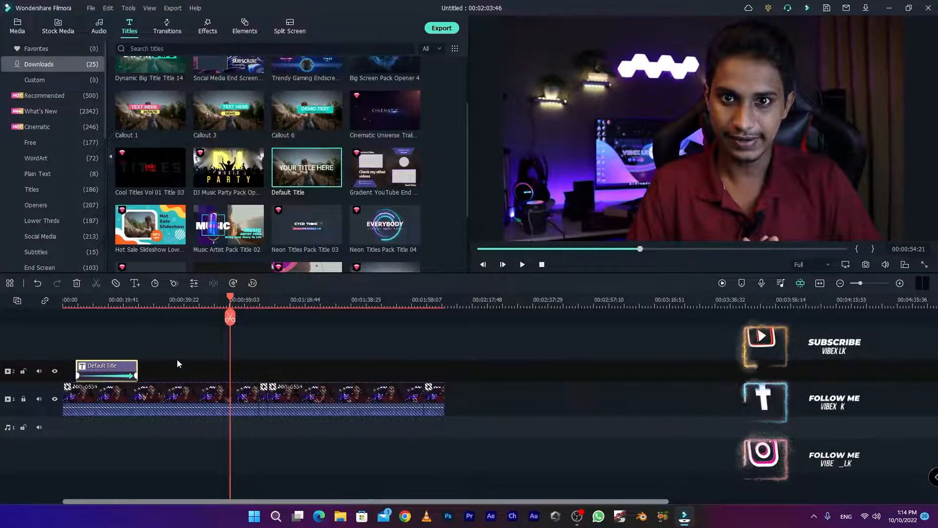
key(ctrl+v)
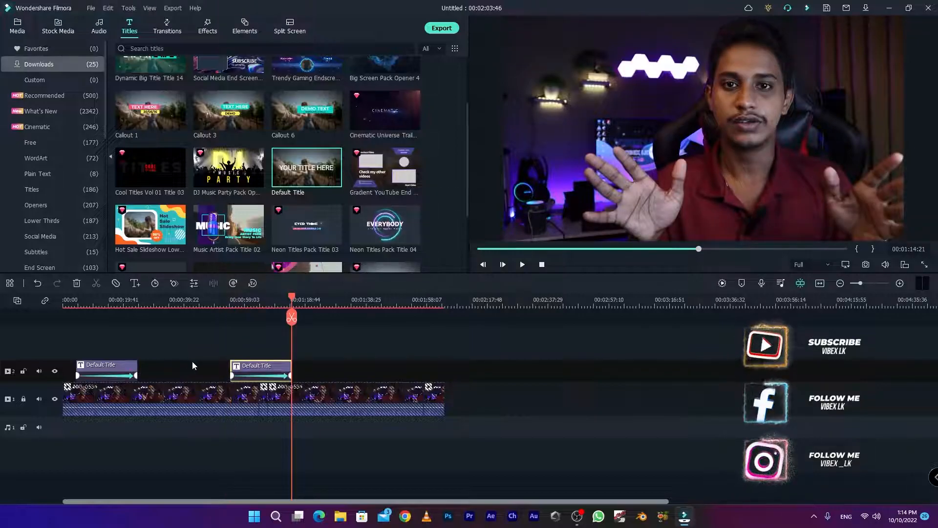
drag(292, 318, 210, 317)
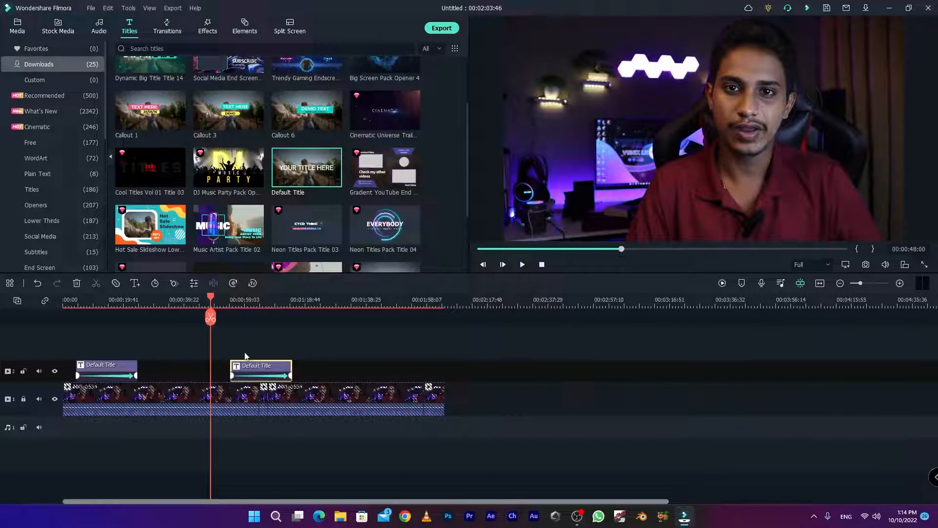
key(Delete)
click(230, 359)
- Paste five copies of the animated title back to back, starting at the end of the first title clip
drag(232, 304, 162, 315)
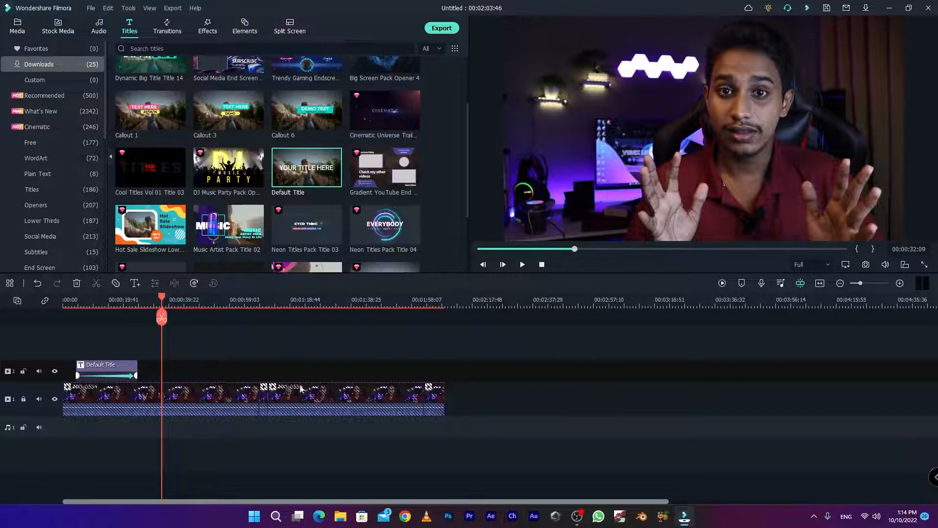
drag(162, 301, 139, 311)
key(ctrl+v)
key(ctrl+v)
key(ctrl+v)
key(ctrl+v)
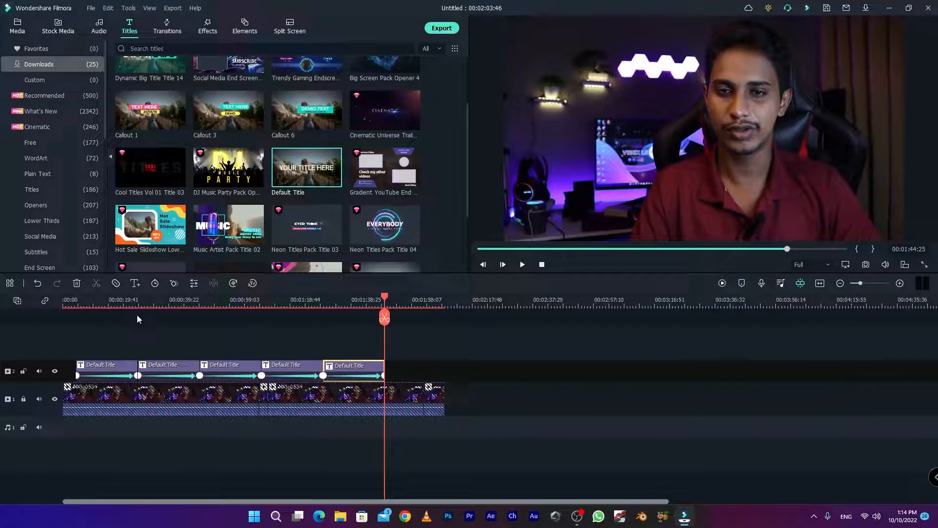
key(ctrl+v)
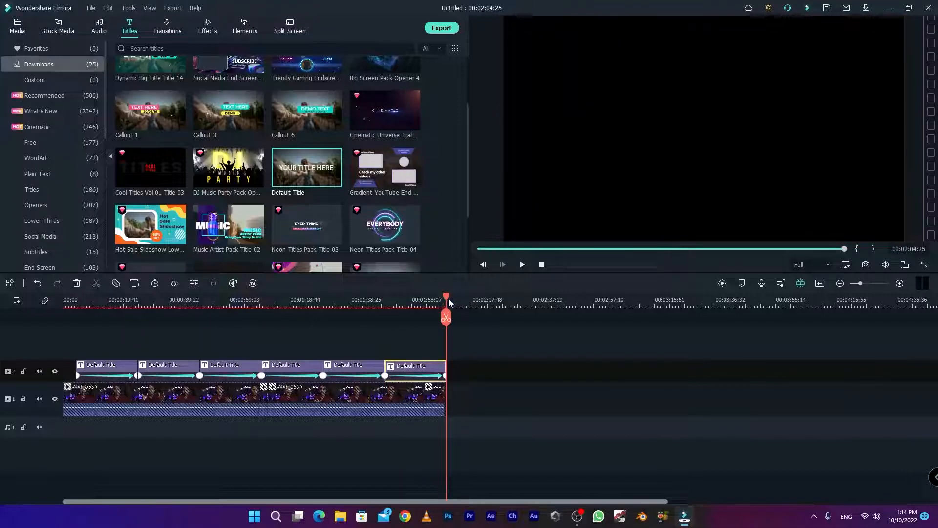
- Play back the join between the first and second title clips to review how the watermark animation repeats
drag(448, 302, 130, 303)
key(space)
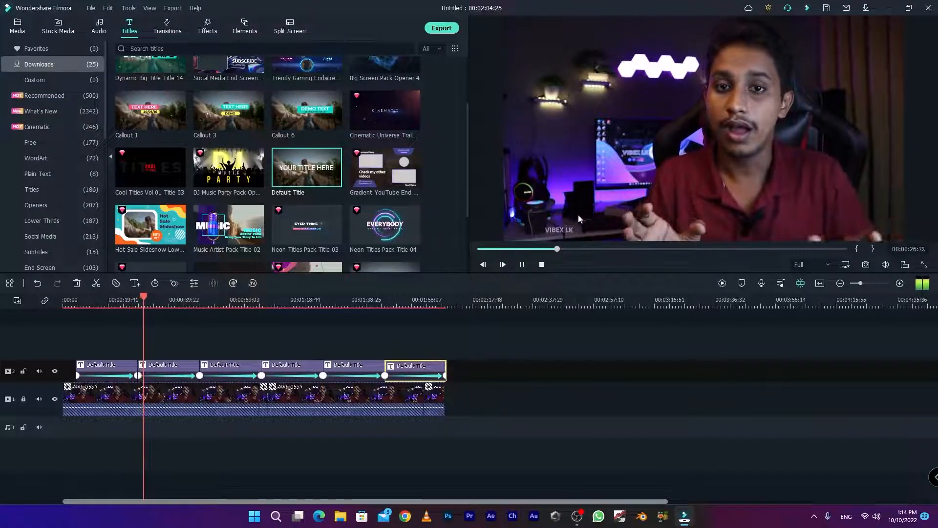
key(space)
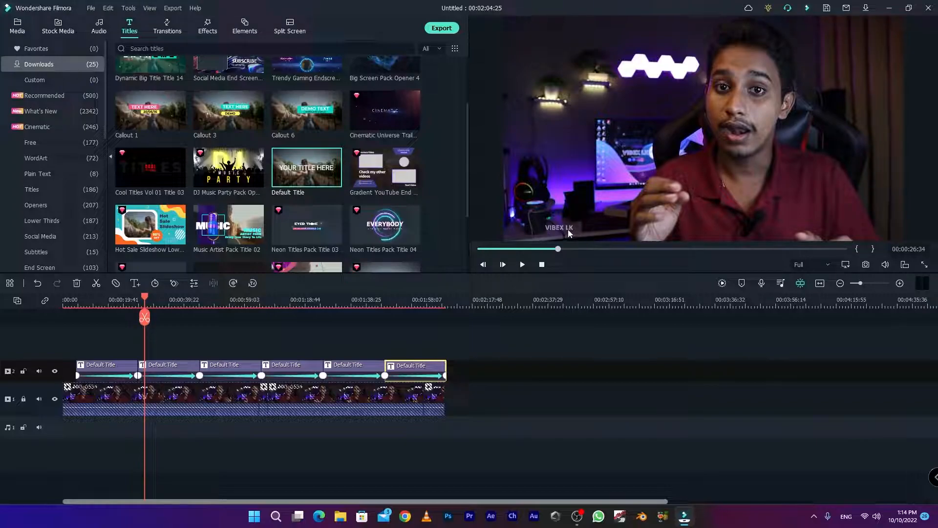
- Delete the five pasted title copies, keeping only the first animated title clip
drag(177, 353, 453, 365)
key(Delete)
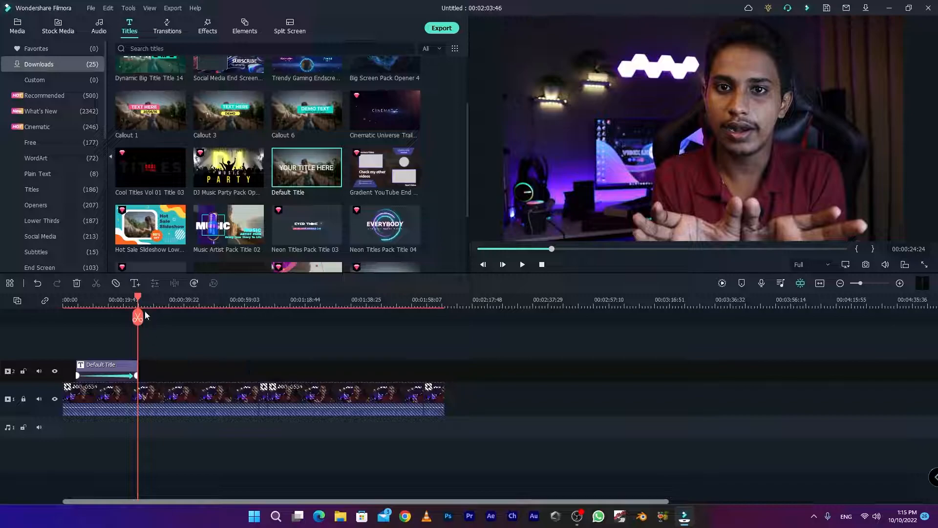
- Save the animated title as a custom preset named Text Logo watermark through its advanced text editor, and accept the edit
drag(139, 298, 108, 299)
click(114, 368)
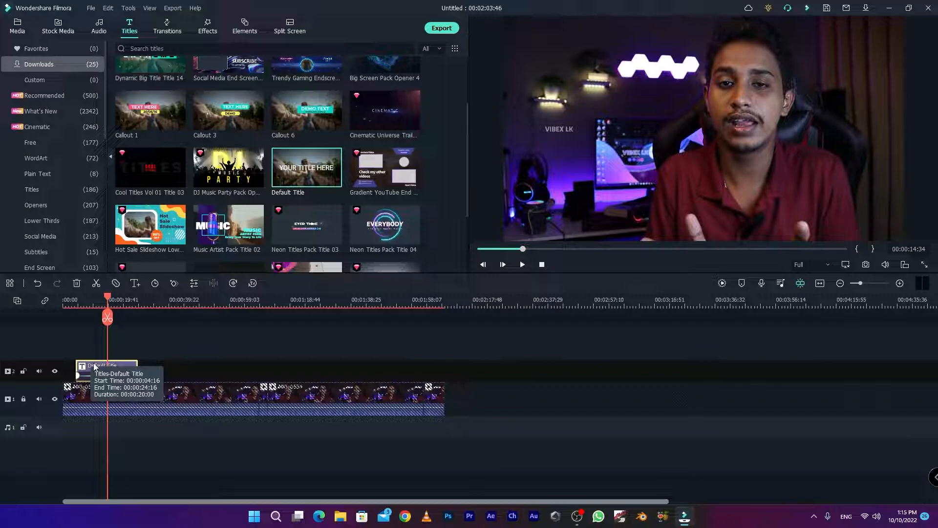
right_click(95, 367)
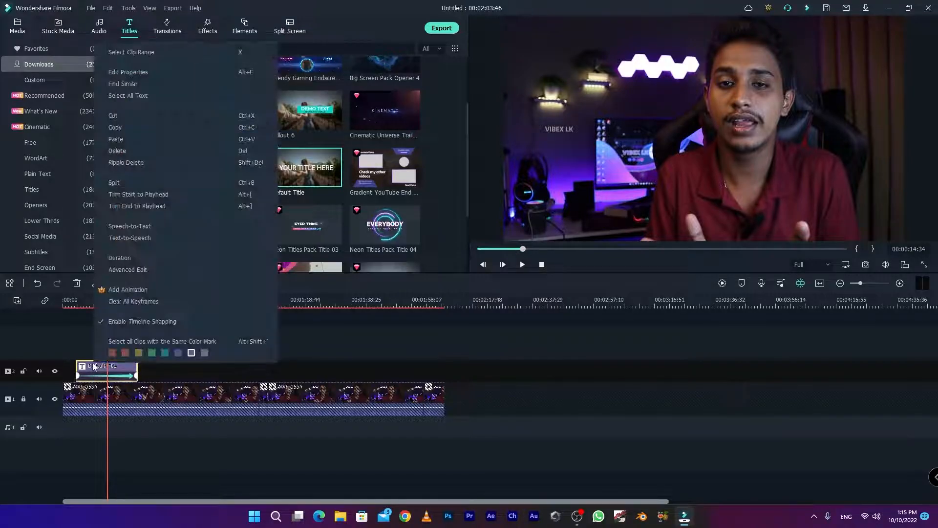
click(131, 269)
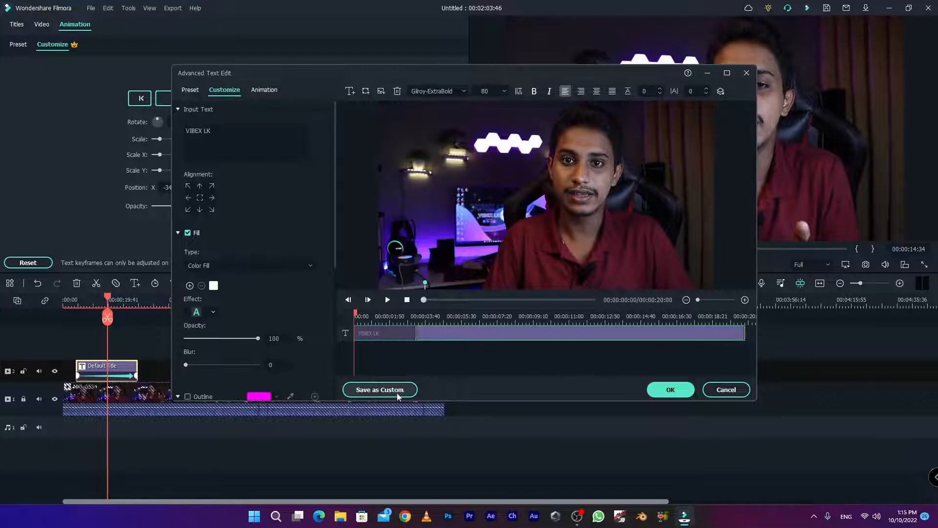
mouse_move(357, 314)
mouse_down()
mouse_move(433, 325)
mouse_move(349, 330)
mouse_up()
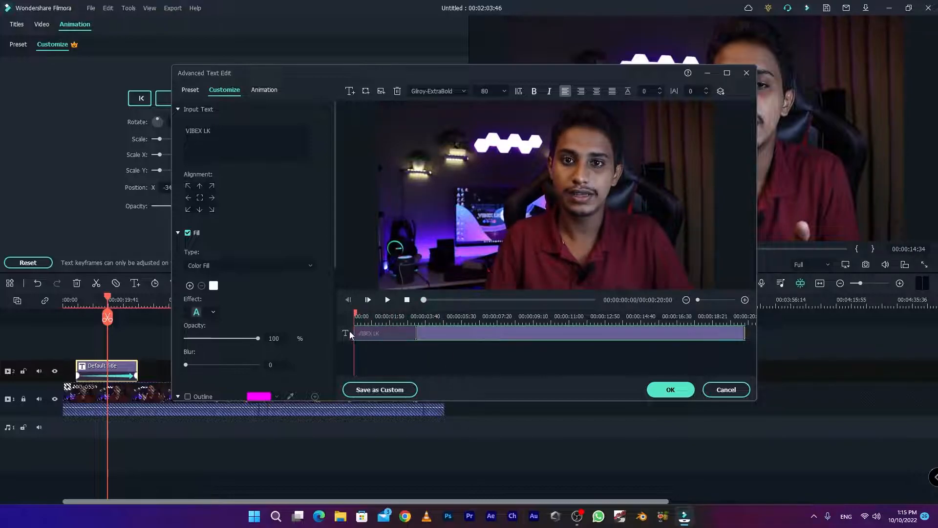
click(382, 390)
drag(391, 214, 323, 215)
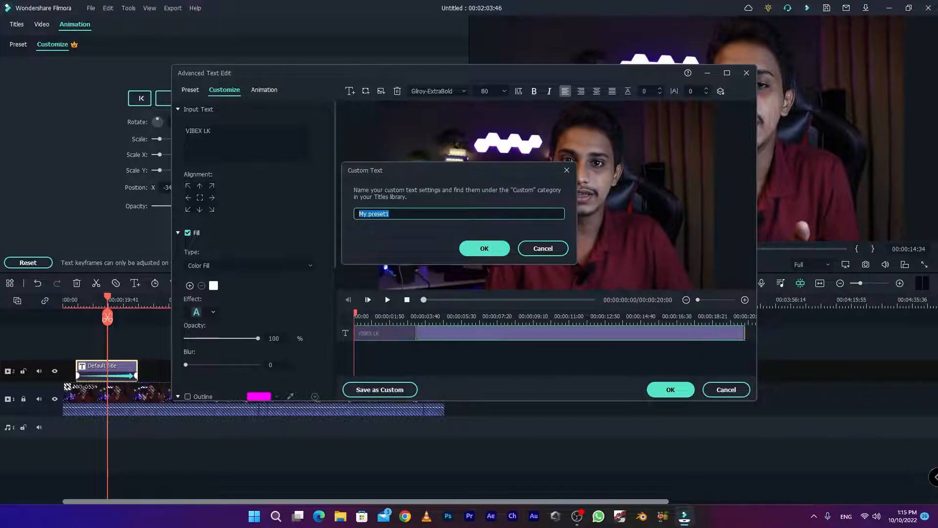
text(Text Logo watermark)
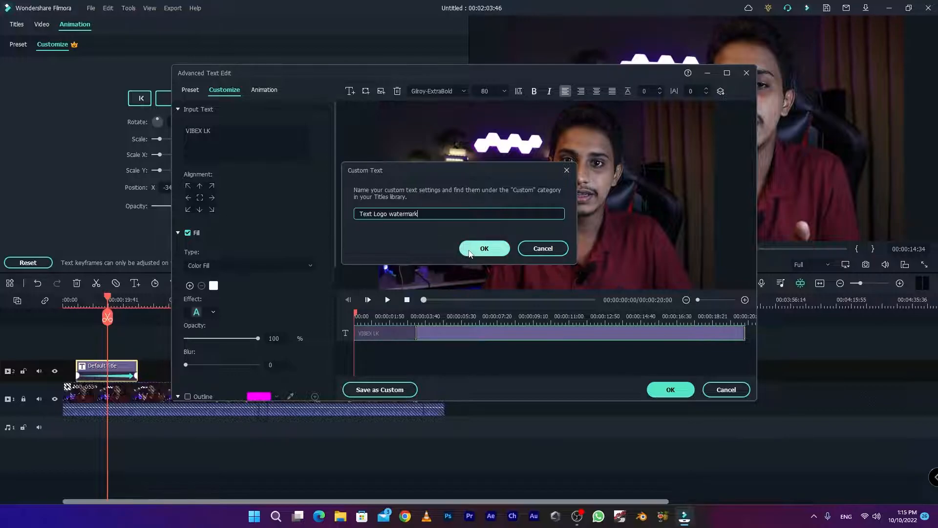
click(477, 249)
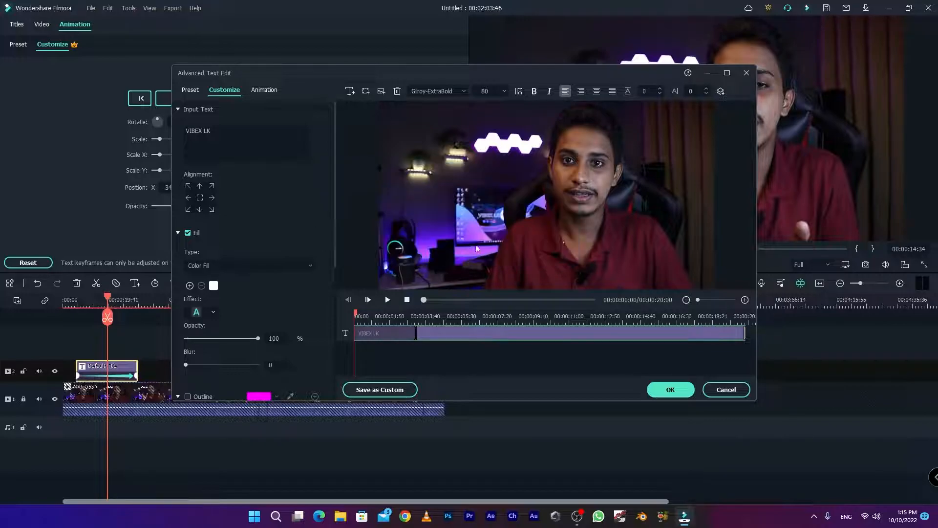
click(666, 390)
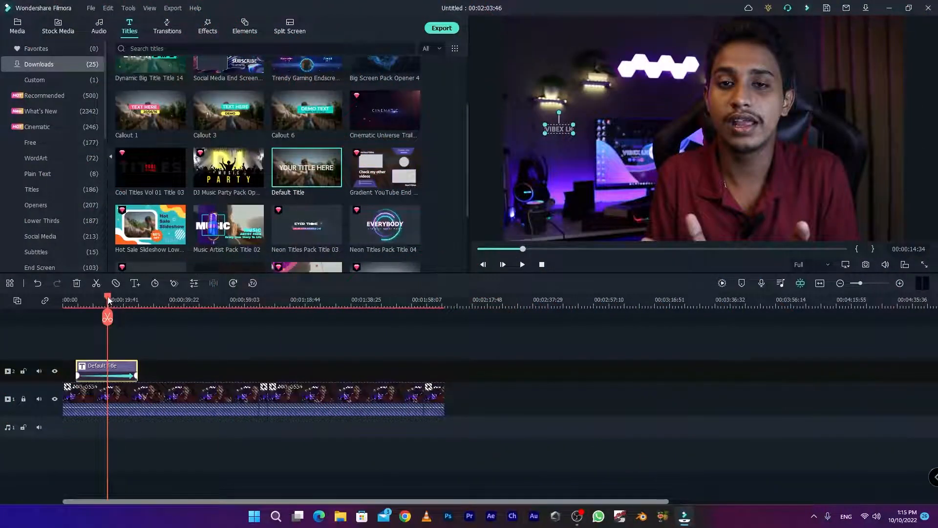
- Add the custom Text Logo watermark title to the second track at 00:00:26:08
drag(112, 300, 143, 300)
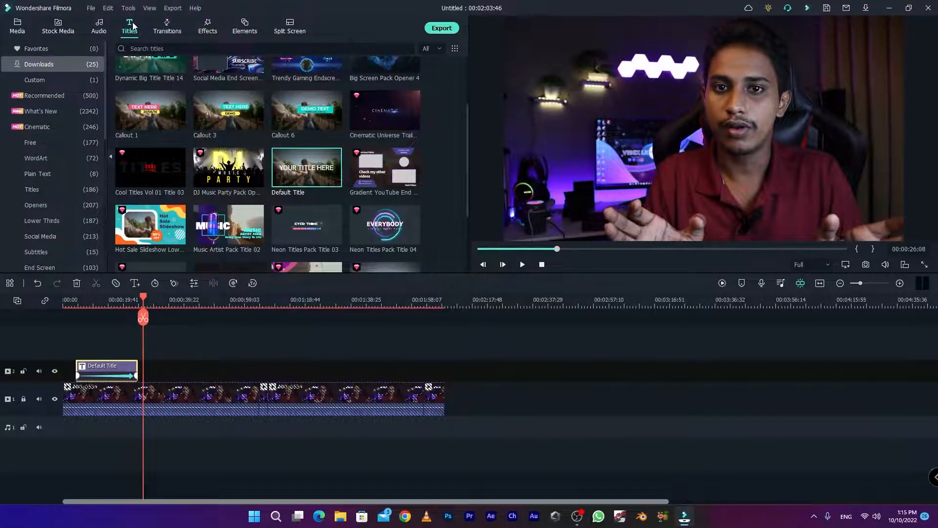
click(46, 80)
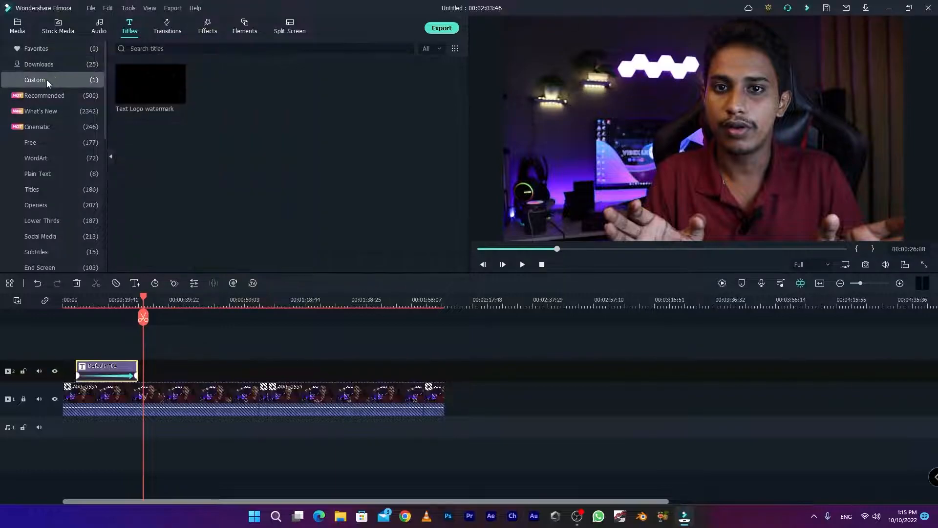
drag(133, 89, 152, 377)
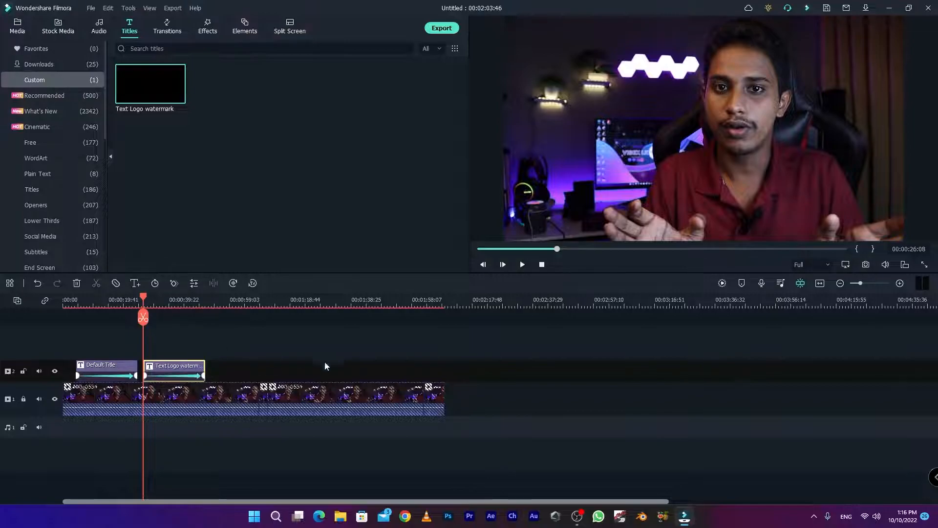
- Preview the inserted Text Logo watermark clip and delete it from the timeline
key(space)
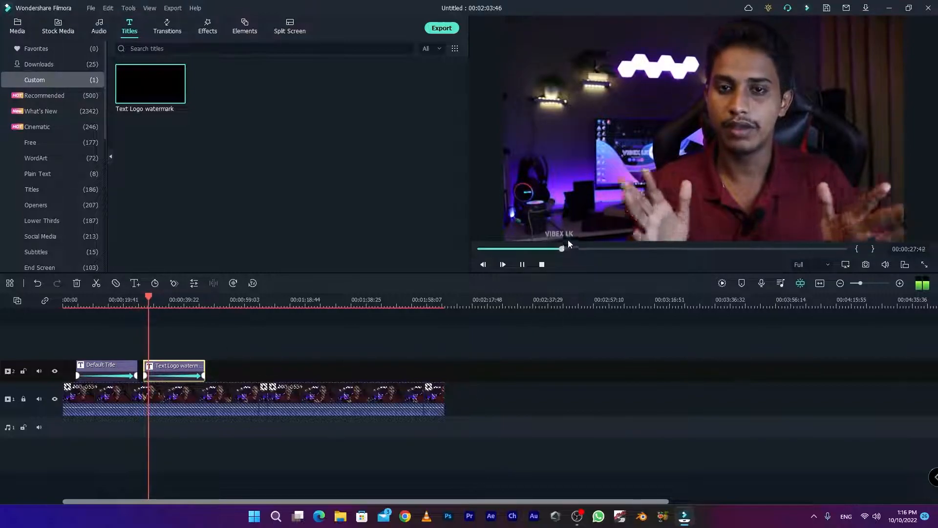
key(space)
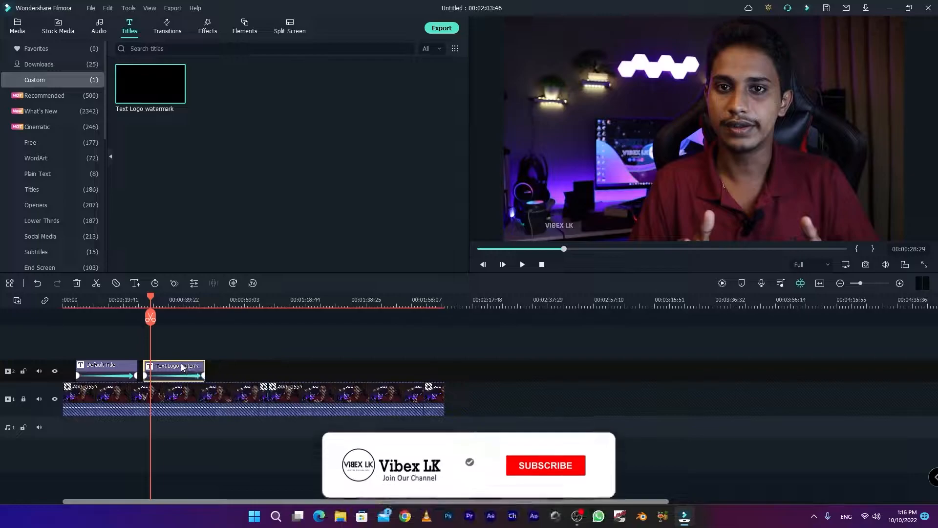
key(Delete)
- Import the VIBEX LK White logo image and place it on the second track at 00:00:37:43
drag(144, 299, 179, 300)
click(18, 31)
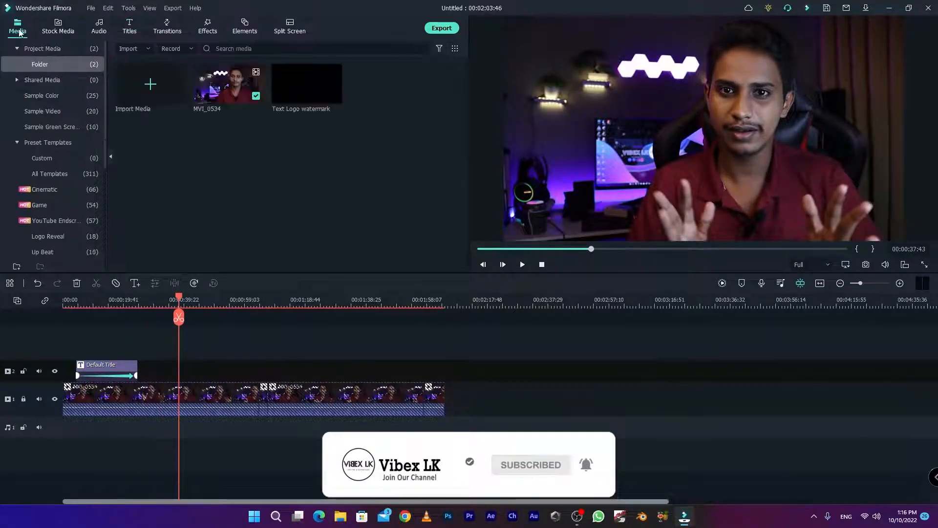
click(145, 90)
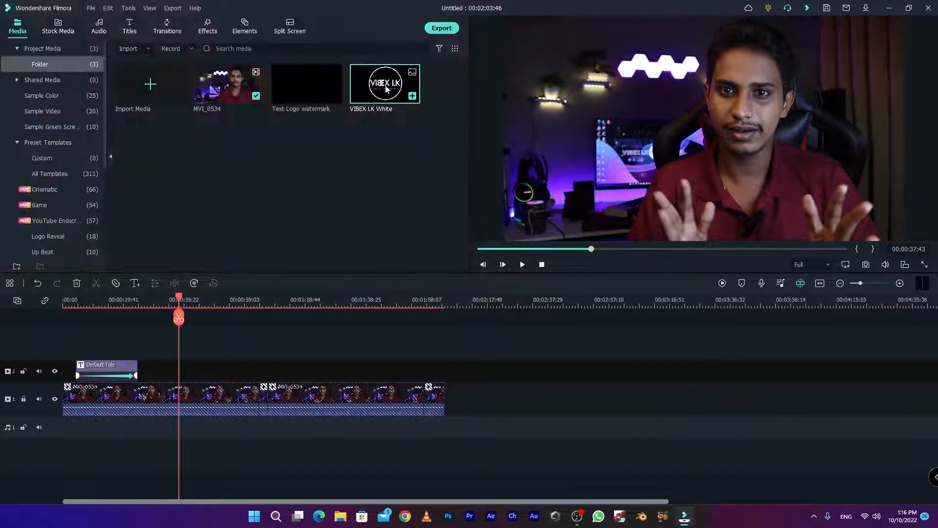
drag(384, 86, 187, 370)
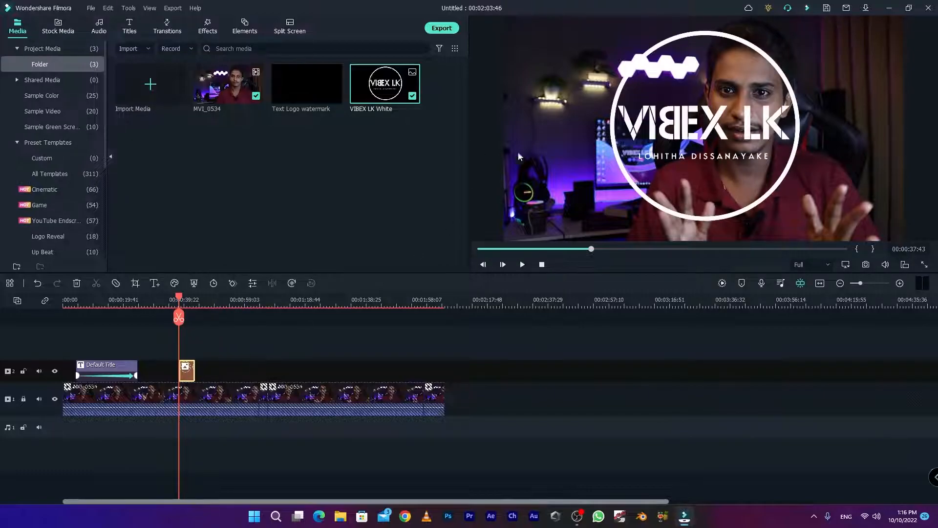
- Set the duration of the VIBEX LK White logo clip to 20 seconds
right_click(188, 374)
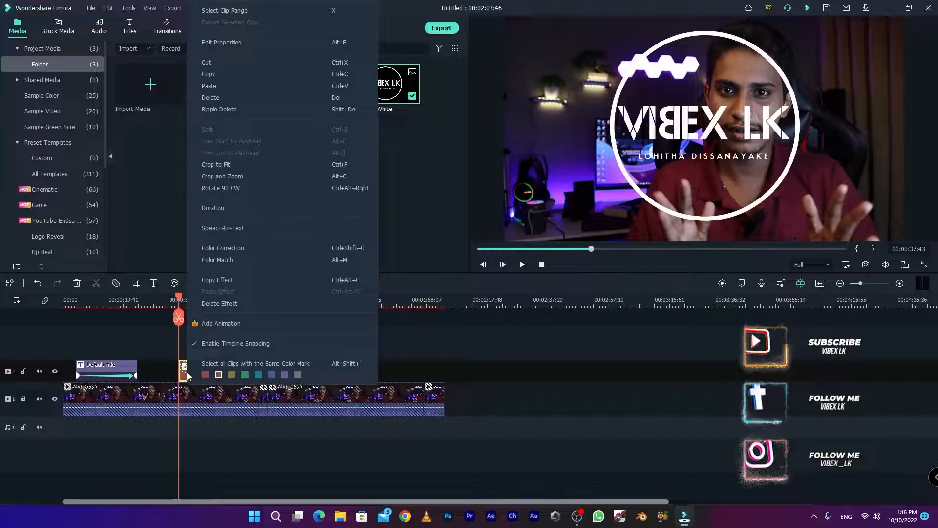
click(212, 209)
click(472, 213)
key(BackSpace)
key(BackSpace)
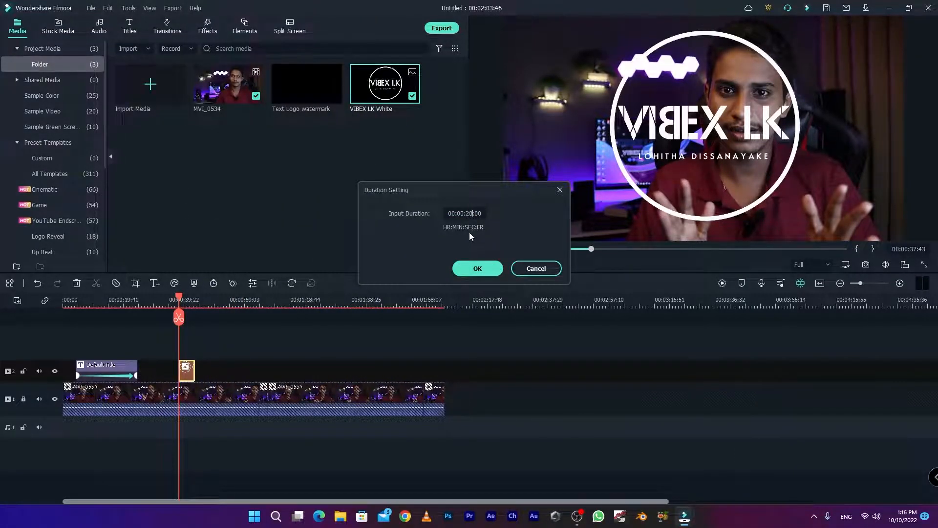
text(20)
click(481, 268)
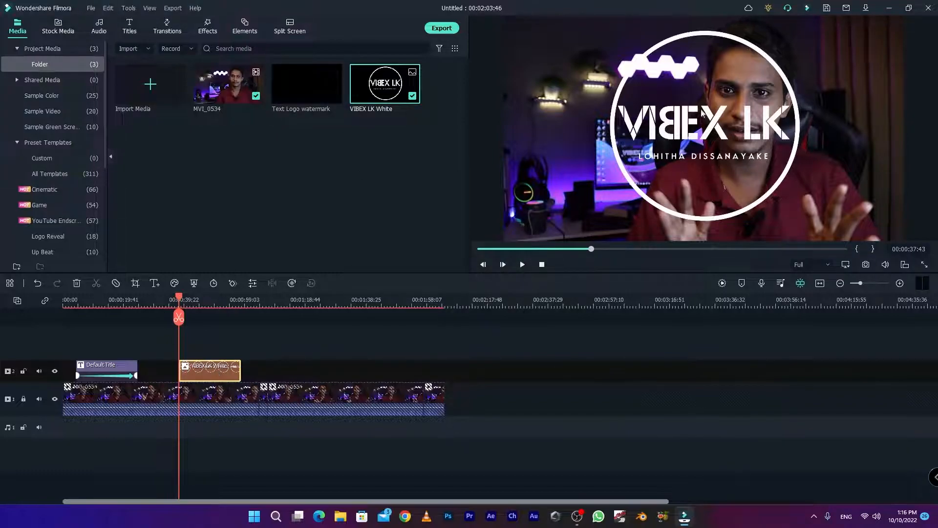
- Scale the VIBEX LK White logo to 8% and set its position to X -349, Y -299
click(684, 128)
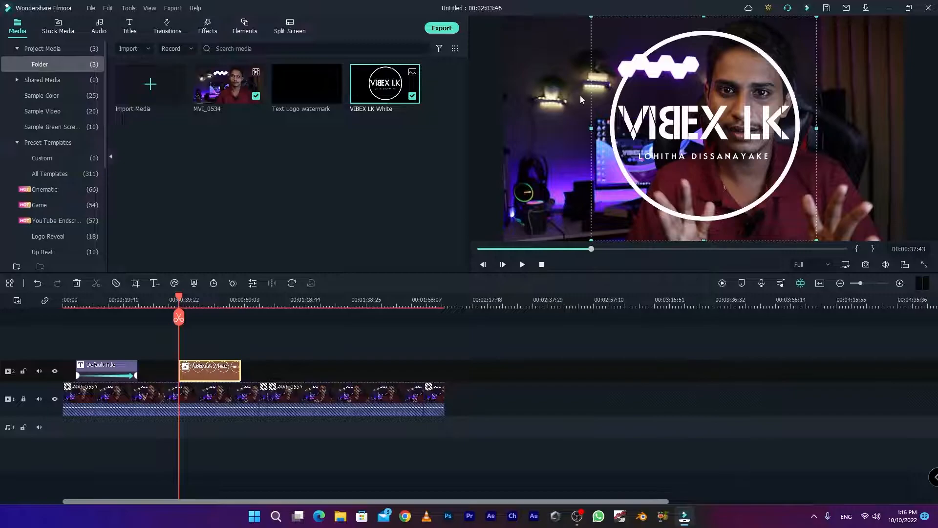
double_click(227, 374)
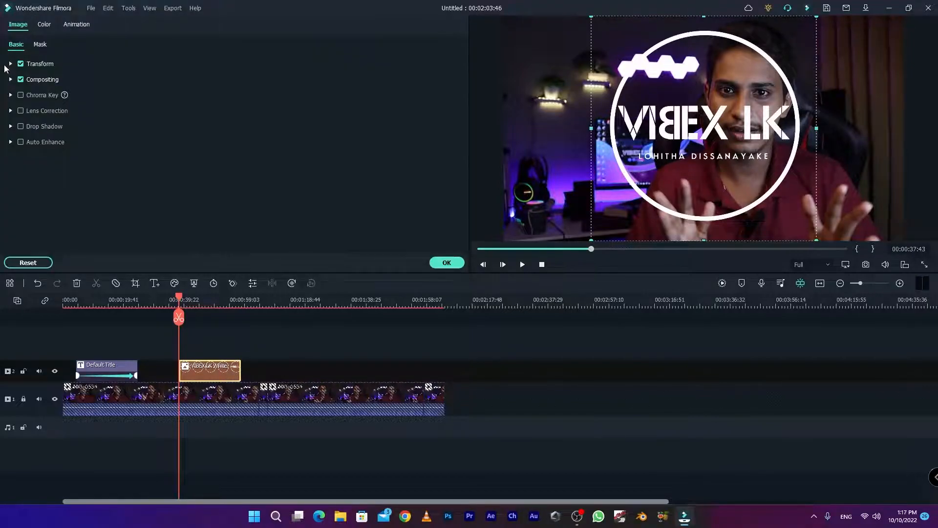
click(10, 65)
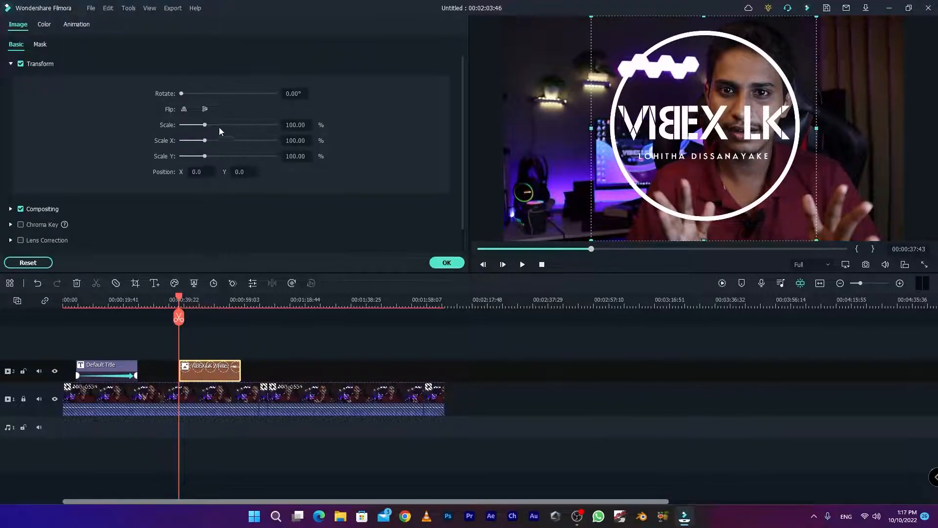
drag(205, 129, 185, 128)
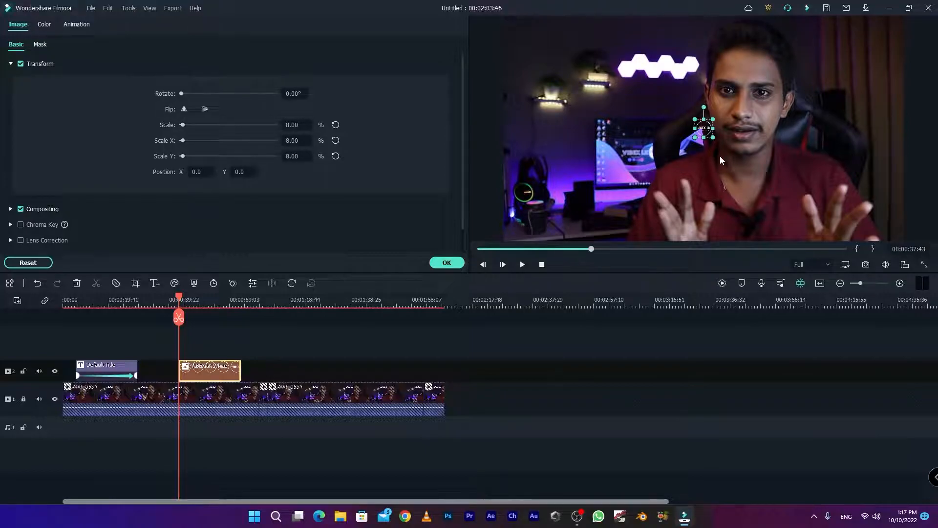
drag(197, 171, 226, 172)
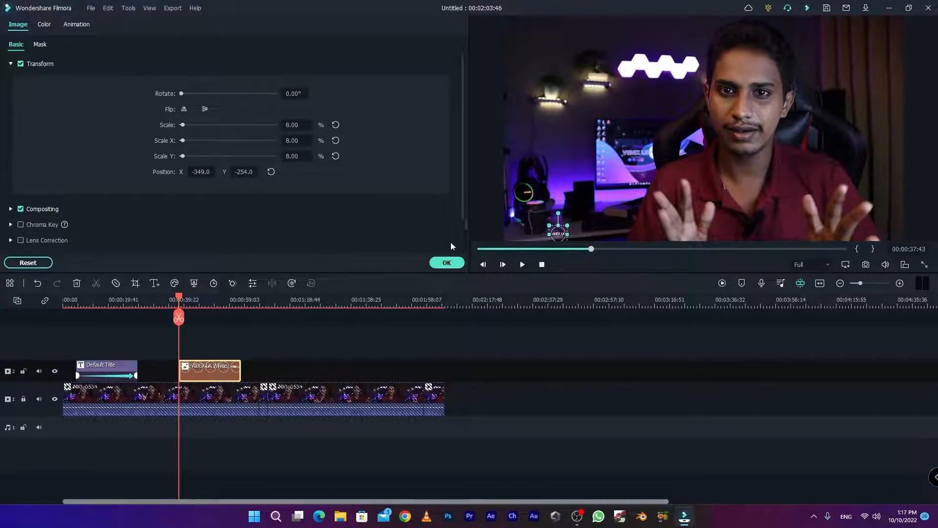
drag(243, 173, 235, 173)
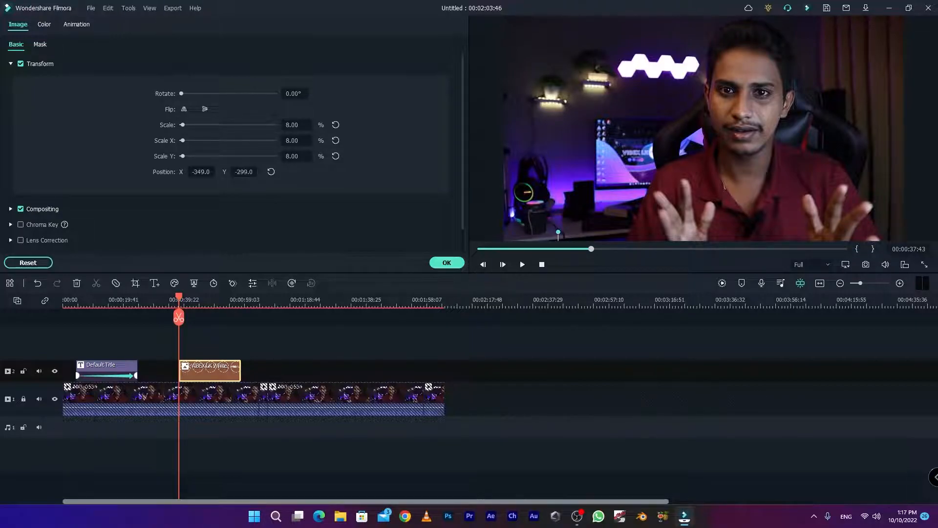
- Add a custom animation keyframe at the logo clip's start with the opacity set to 50%
click(81, 25)
click(53, 44)
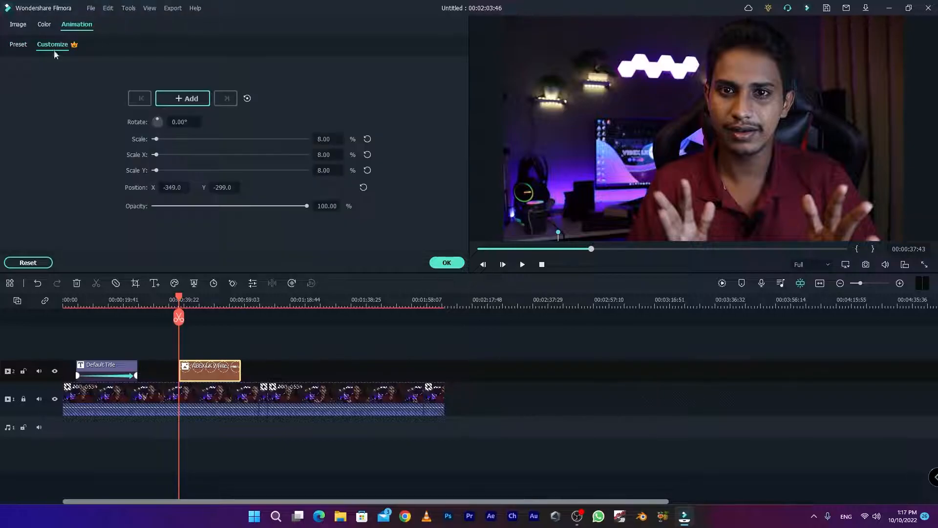
click(194, 98)
click(322, 207)
text(50)
key(Return)
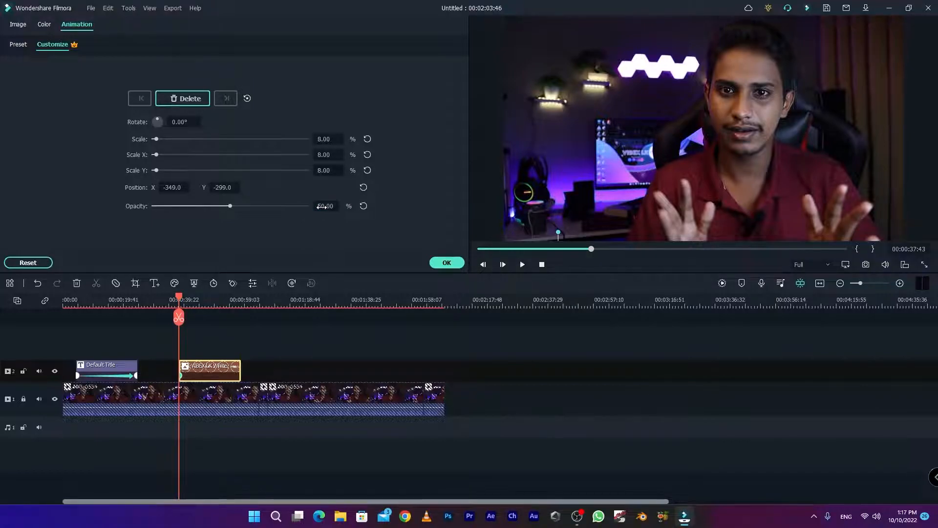
- Add a second keyframe near the logo clip's end at 00:00:56:53 with the Y position set to 289, and apply the animation
drag(180, 299, 240, 298)
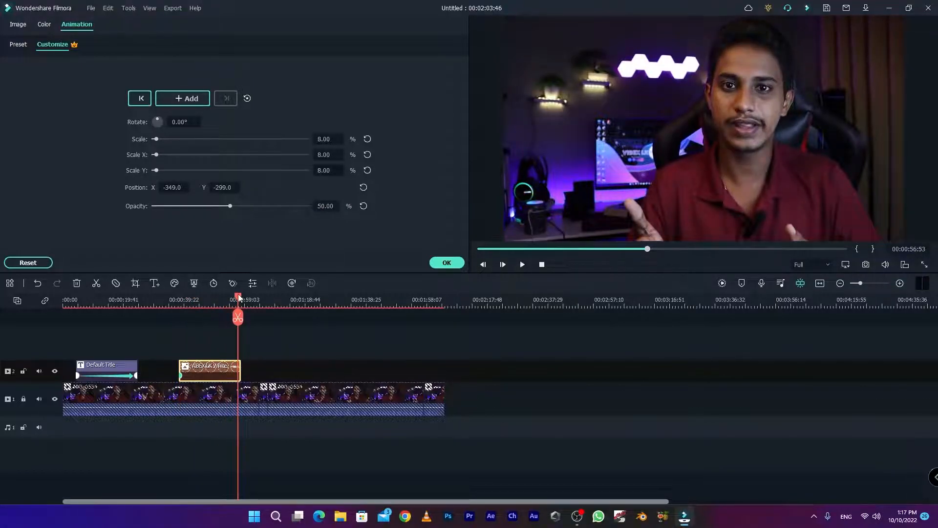
click(195, 101)
mouse_move(227, 189)
mouse_down()
mouse_move(217, 189)
mouse_move(229, 187)
mouse_up()
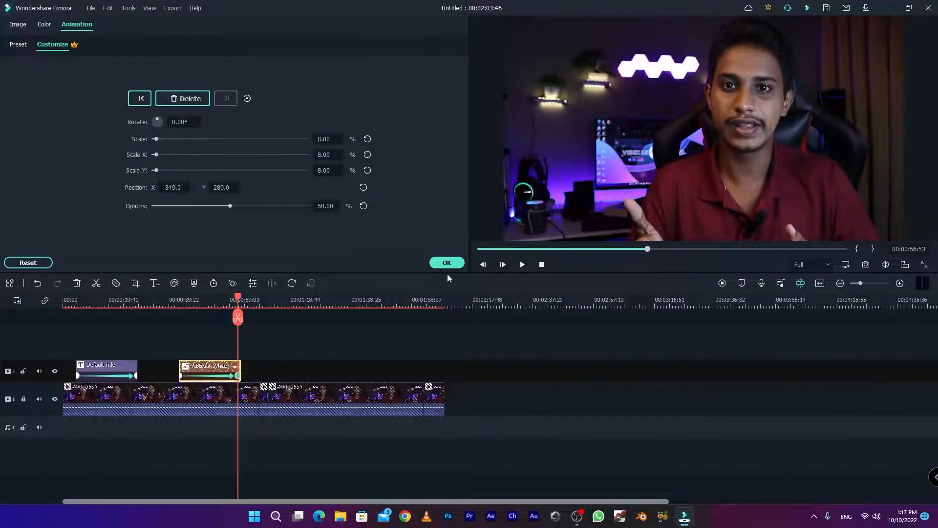
click(447, 262)
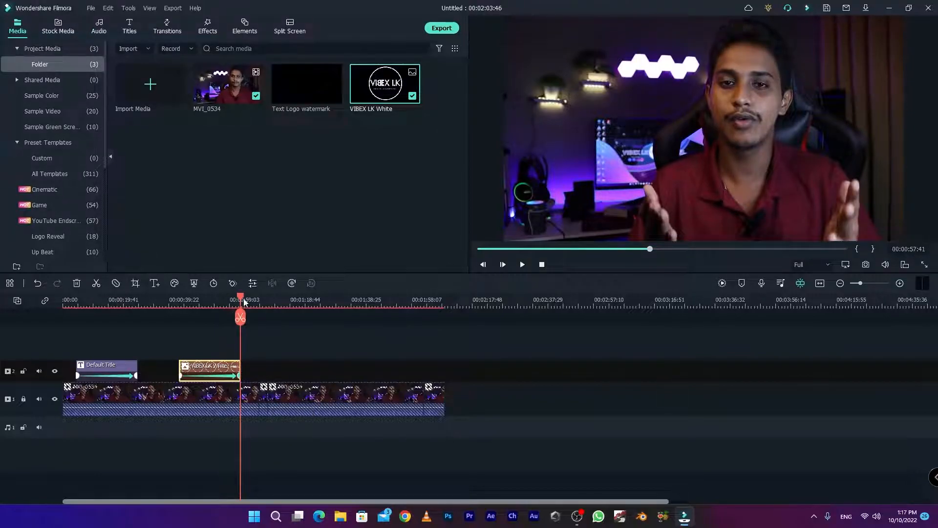
- Play back and scrub the middle of the logo clip to check its vertical movement
drag(241, 300, 207, 313)
key(space)
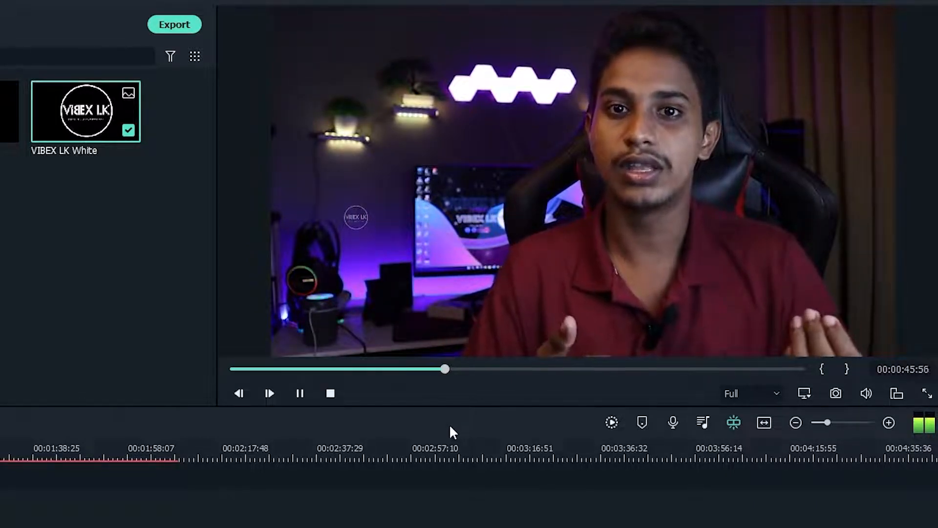
key(space)
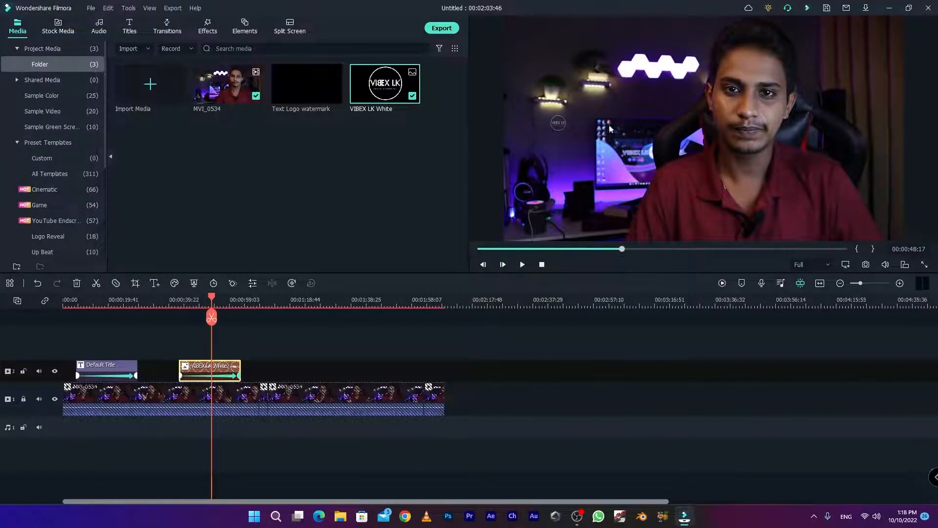
drag(211, 296, 198, 296)
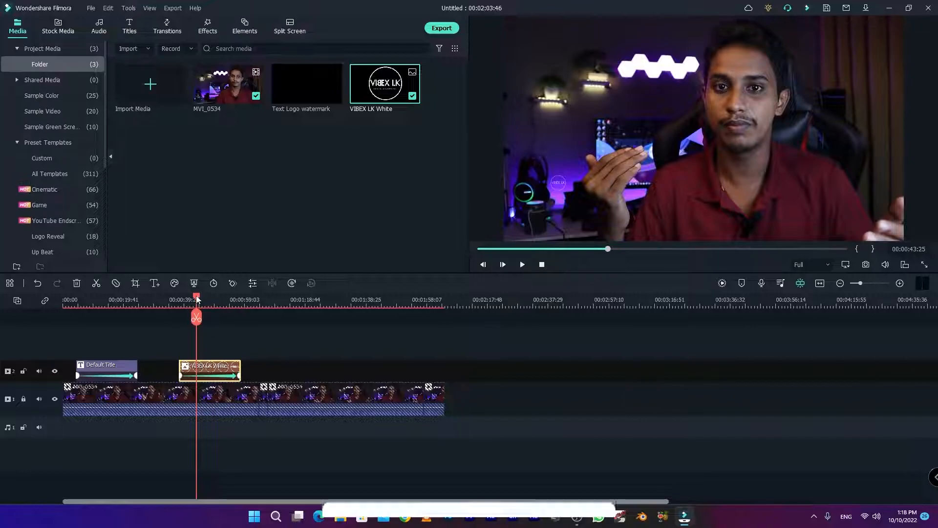
- Paste copies of the animated logo clip back to back on the second track, starting at the original clip's end
click(220, 300)
drag(221, 299, 239, 299)
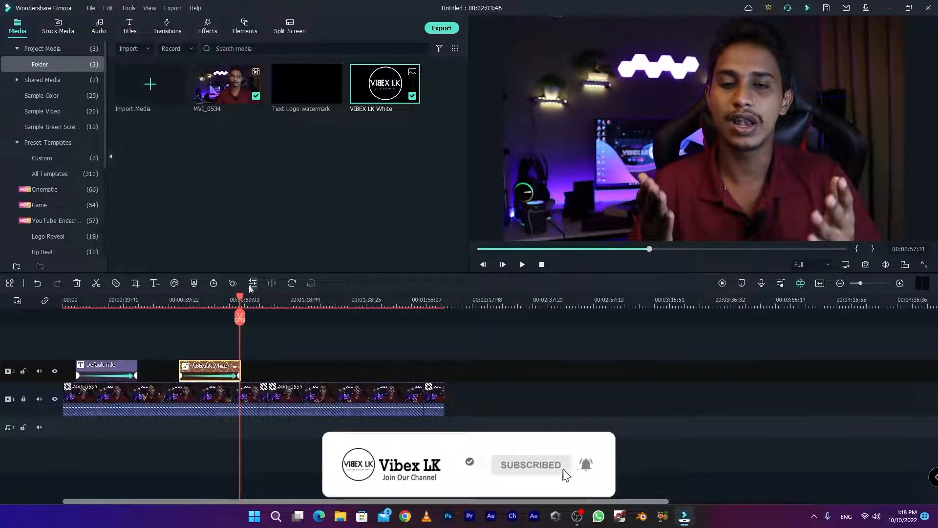
click(241, 299)
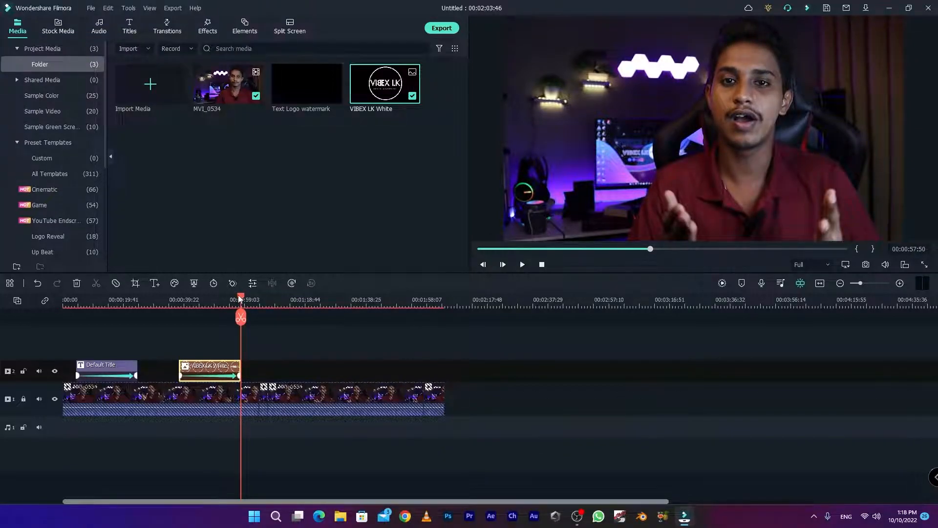
key(ctrl+v)
key(ctrl+v)
key(ctrl+v)
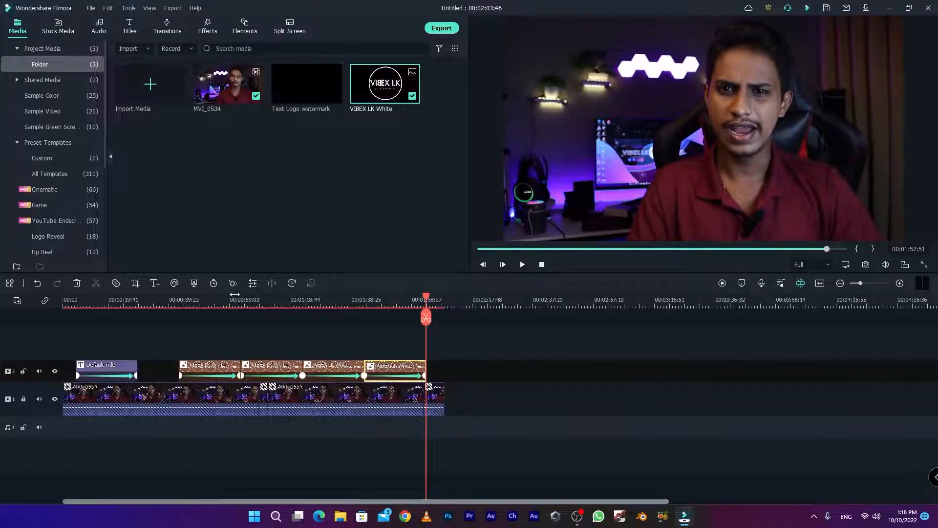
key(ctrl+v)
drag(558, 343, 294, 370)
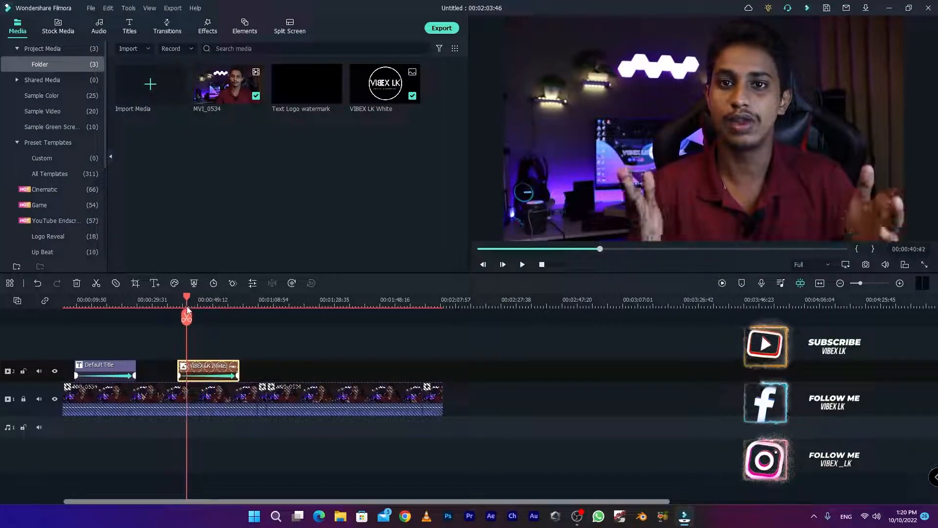
- Scrub through the logo watermark clip and review the saved Text Logo watermark among the custom titles
mouse_move(187, 309)
mouse_down()
mouse_move(183, 315)
mouse_move(201, 320)
mouse_move(233, 312)
mouse_move(182, 317)
mouse_up()
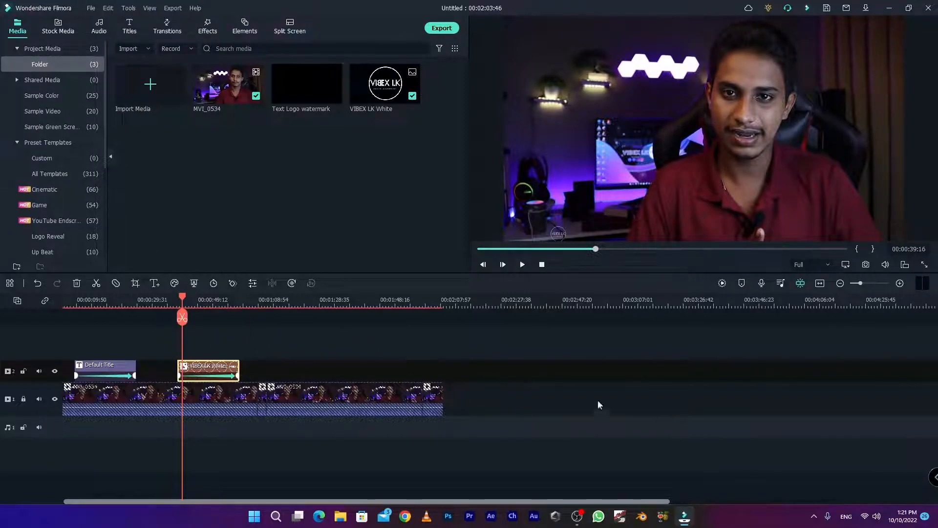
drag(184, 297, 198, 299)
click(109, 364)
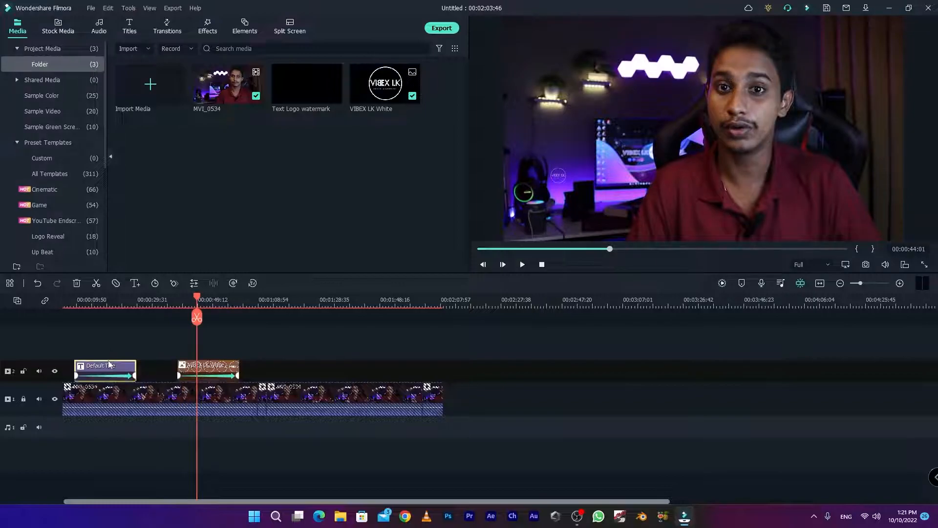
click(131, 32)
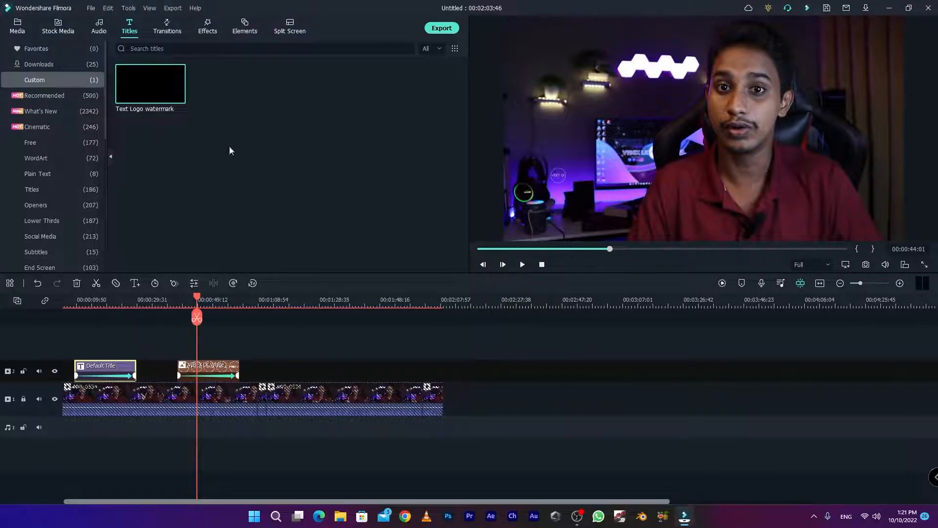
click(177, 346)
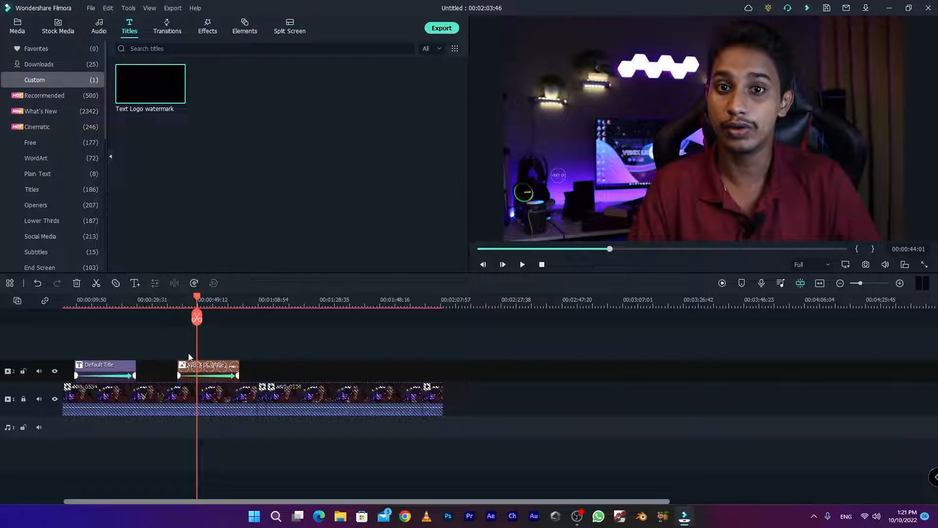